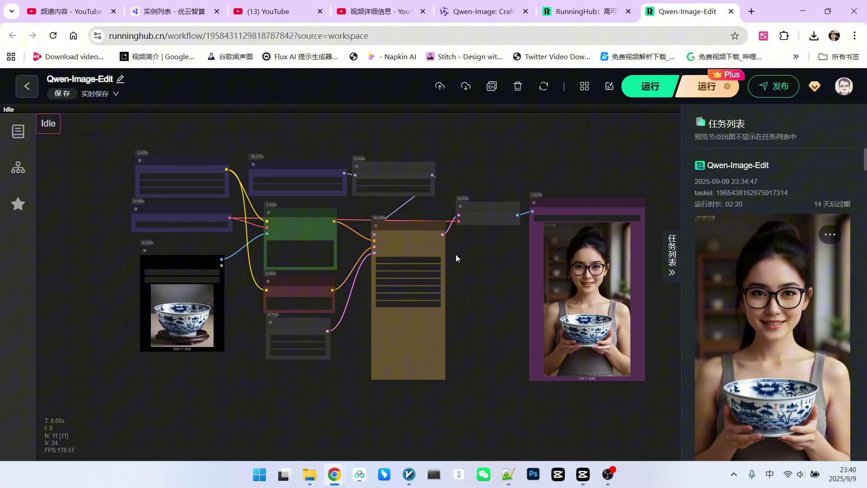
scroll(371, 154, up, 5)
scroll(370, 155, up, 5)
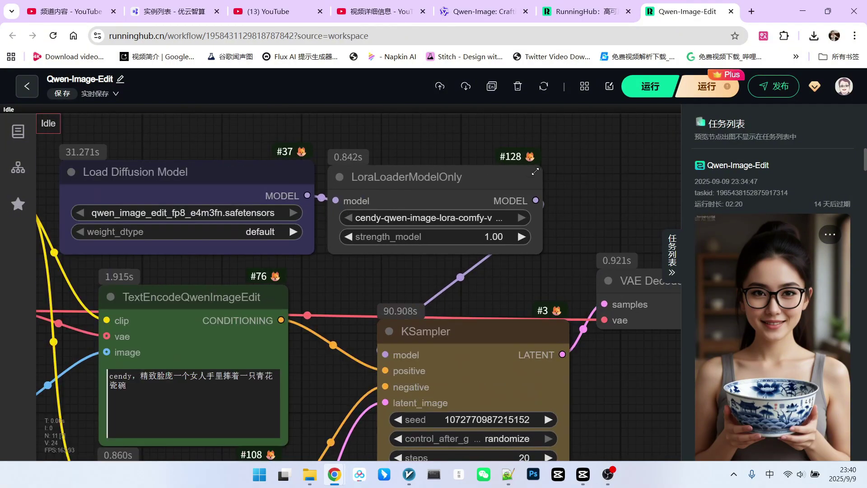
scroll(442, 175, down, 5)
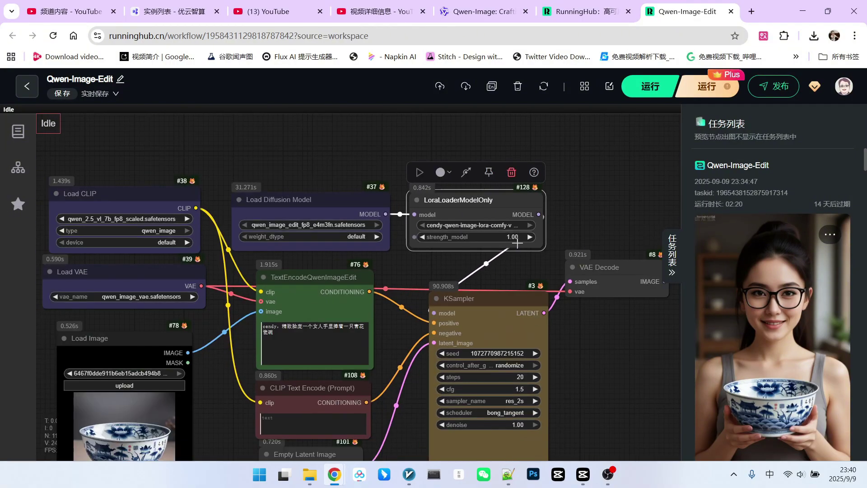
scroll(323, 339, up, 5)
scroll(234, 328, up, 4)
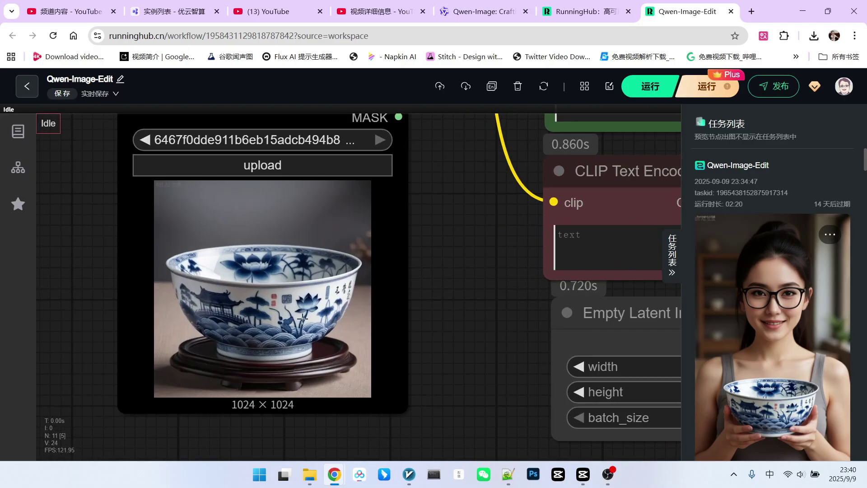
scroll(281, 250, down, 1)
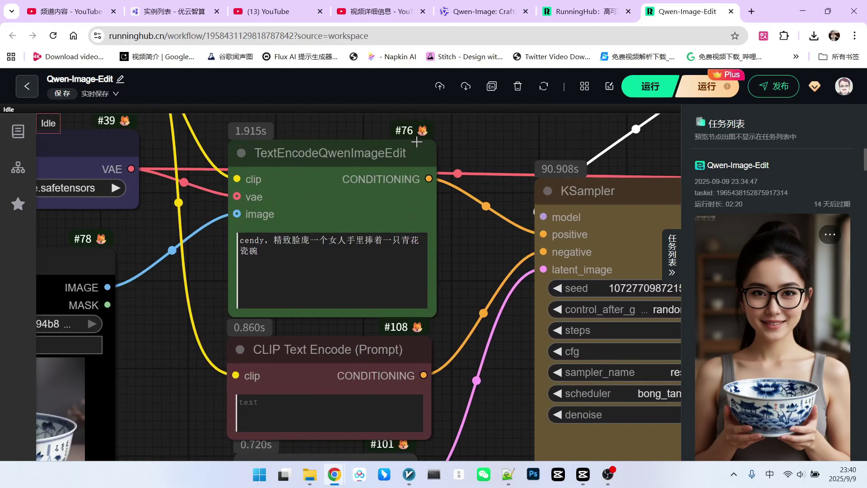
Step: Highlight the trigger word 'cendy' in the image-edit prompt, then view the generated bowl-holding image
click(269, 241)
mouse_move(266, 240)
mouse_down()
mouse_move(239, 241)
mouse_move(410, 238)
mouse_up()
click(352, 260)
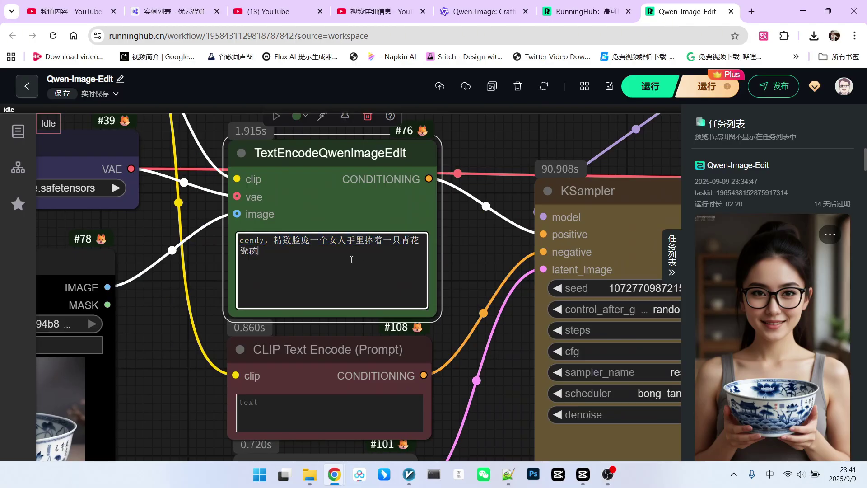
scroll(444, 258, down, 2)
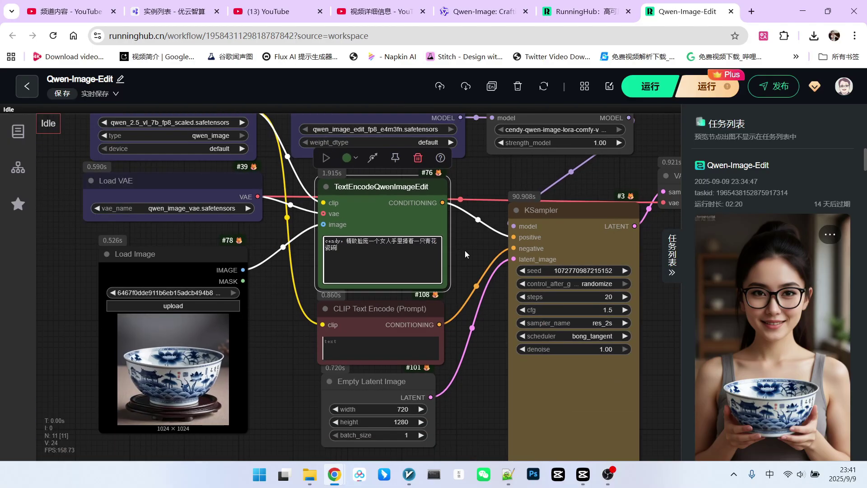
drag(449, 380, 528, 288)
scroll(555, 287, up, 3)
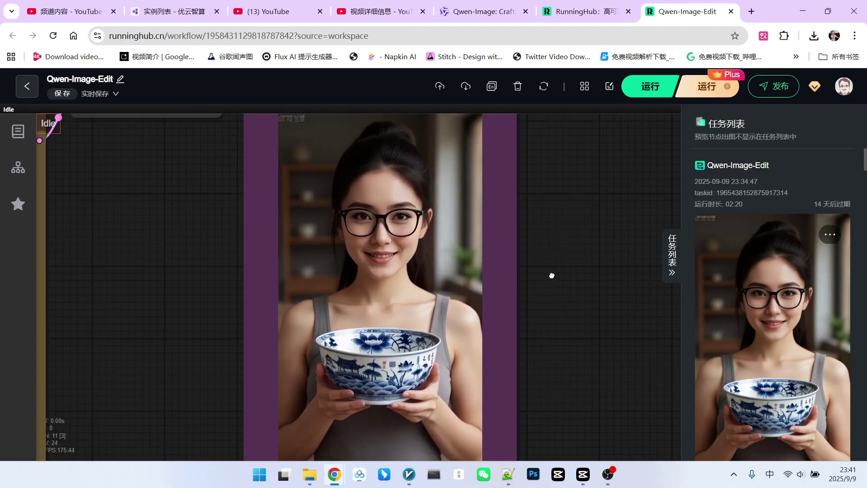
scroll(551, 279, down, 1)
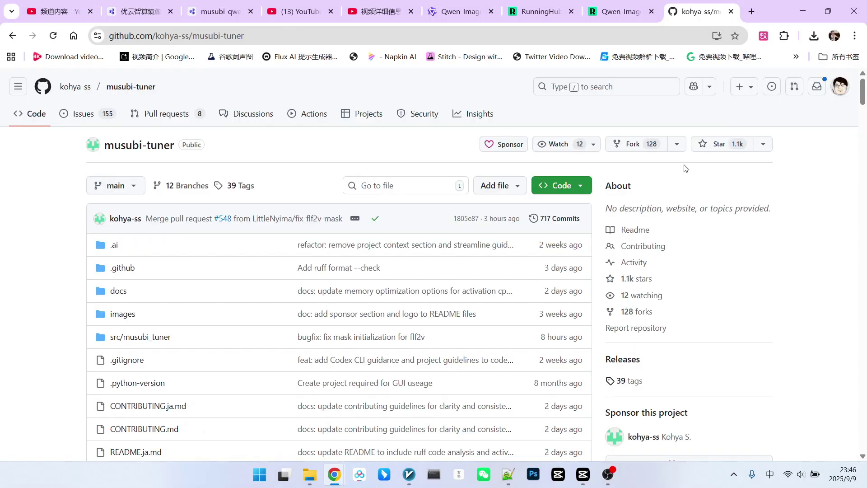
scroll(684, 168, down, 3)
scroll(685, 168, down, 5)
scroll(684, 168, down, 8)
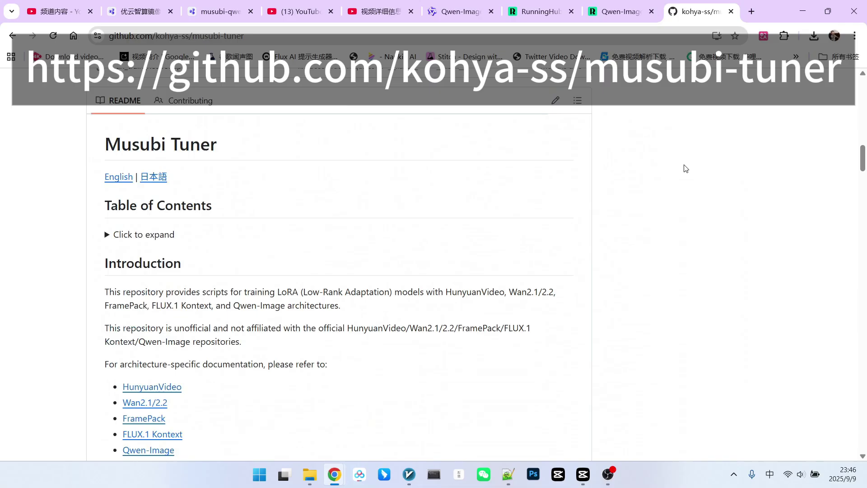
scroll(684, 168, up, 1)
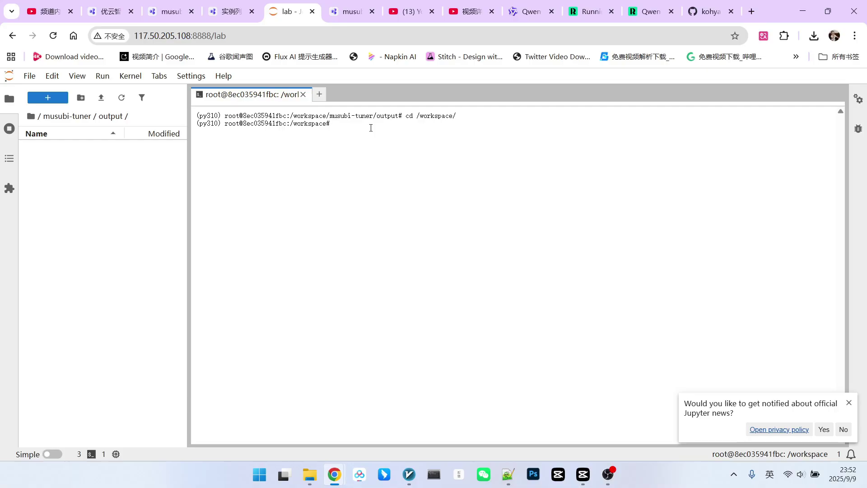
text(ll)
Step: List the workspace folder and the musubi-tuner project files in the terminal
key(Return)
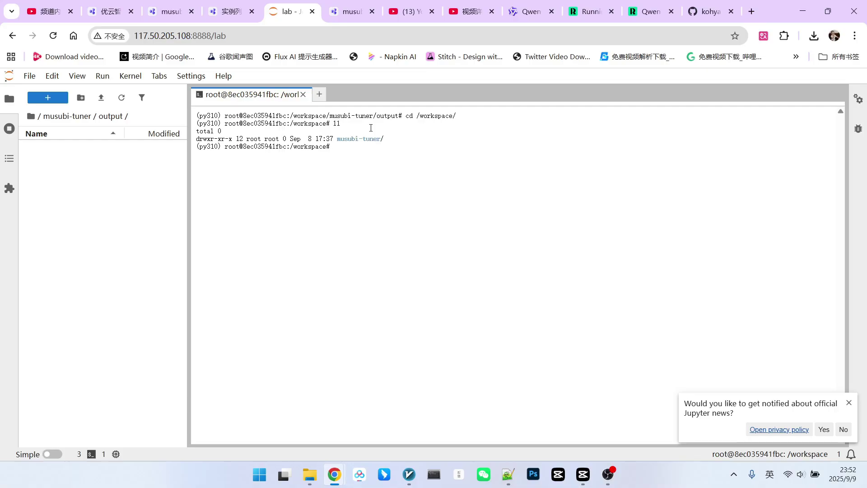
text(cd musubi-tuner/)
key(Return)
text(ll)
key(Return)
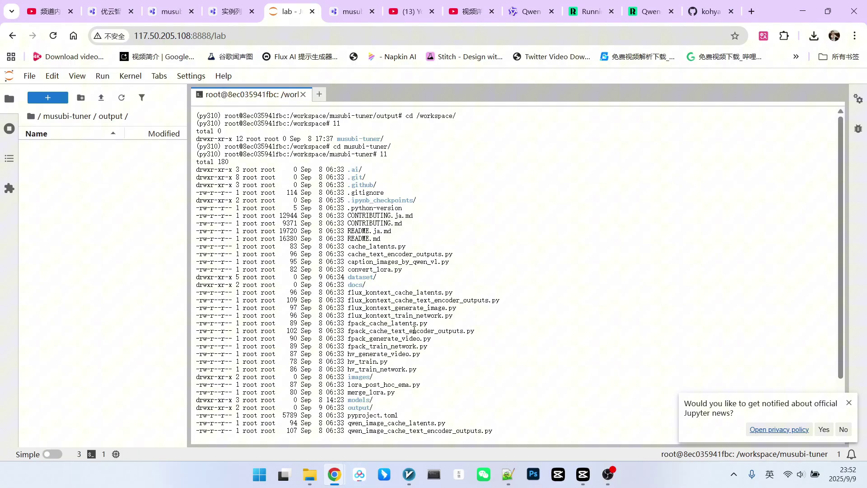
scroll(479, 264, down, 2)
scroll(474, 264, down, 1)
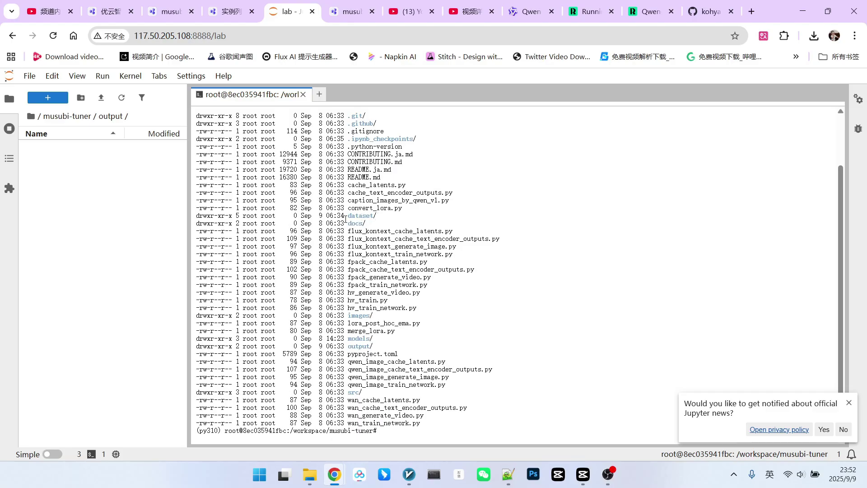
Step: Open musubi-tuner/dataset/Untitled.ipynb training notebook from the file browser, then go back up to musubi-tuner
click(63, 122)
double_click(112, 144)
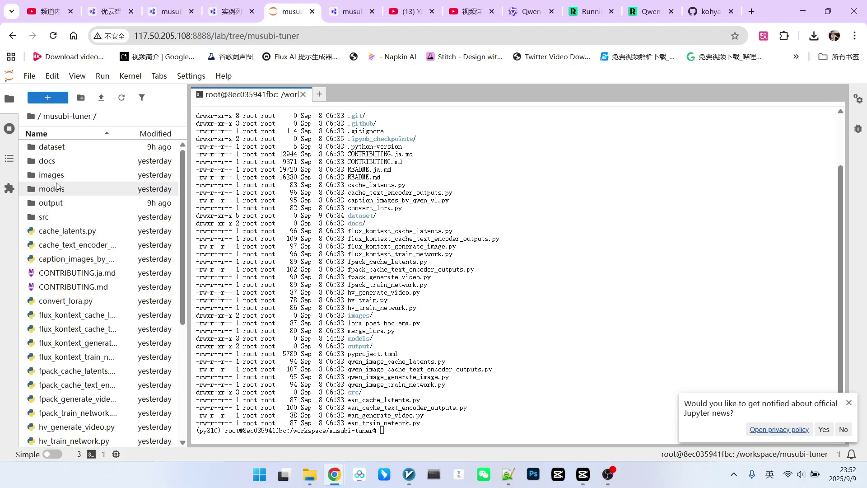
double_click(60, 190)
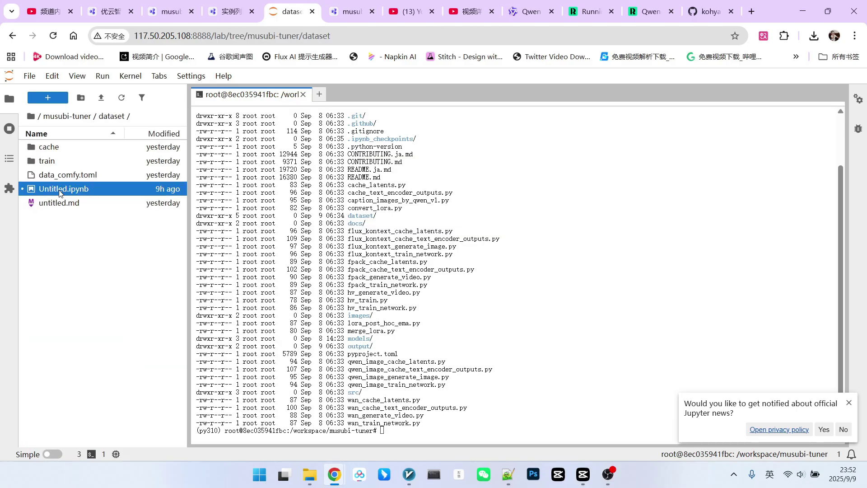
scroll(488, 245, down, 5)
scroll(465, 275, up, 3)
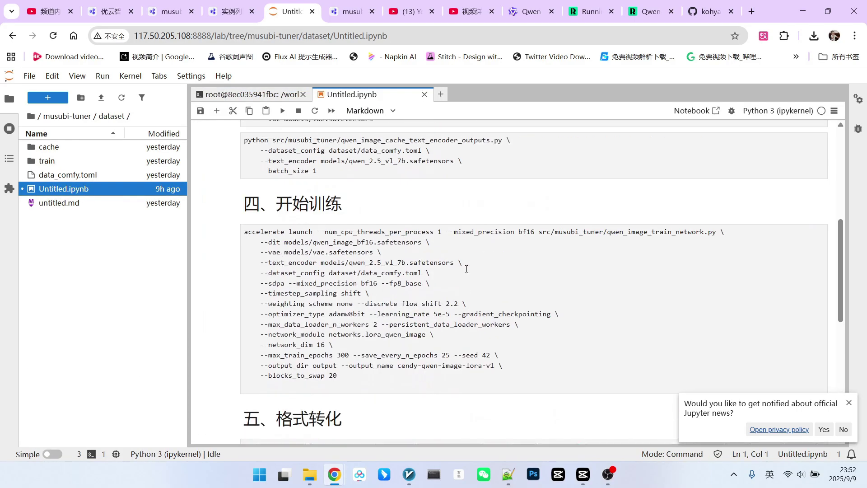
scroll(443, 205, up, 2)
scroll(444, 205, up, 1)
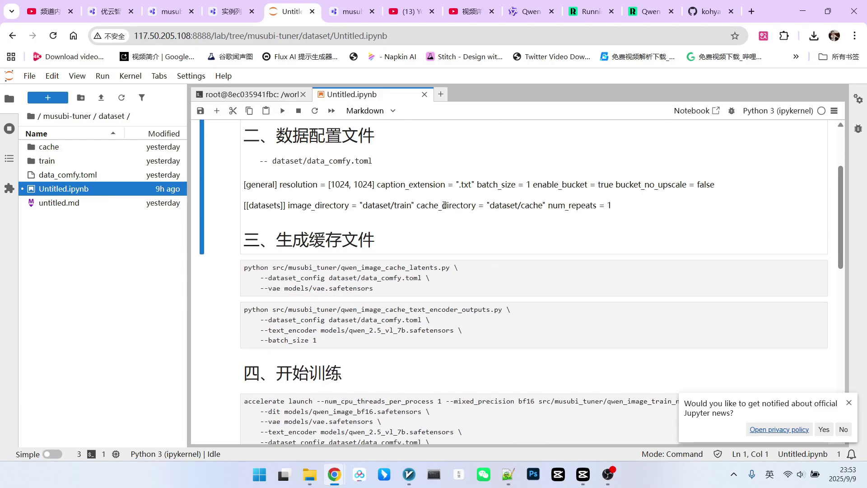
scroll(444, 205, up, 2)
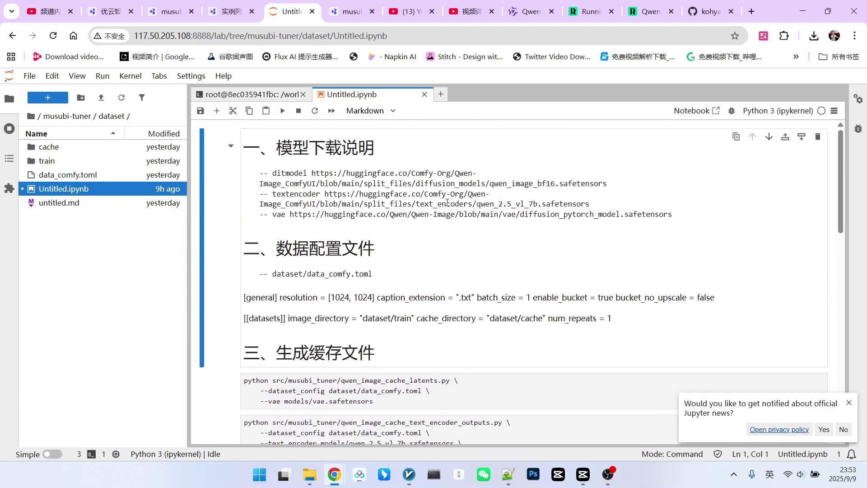
click(76, 116)
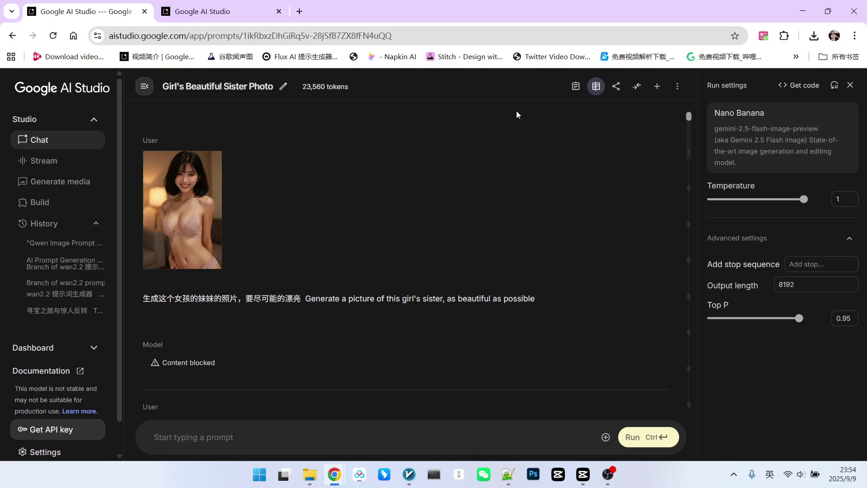
scroll(417, 151, down, 5)
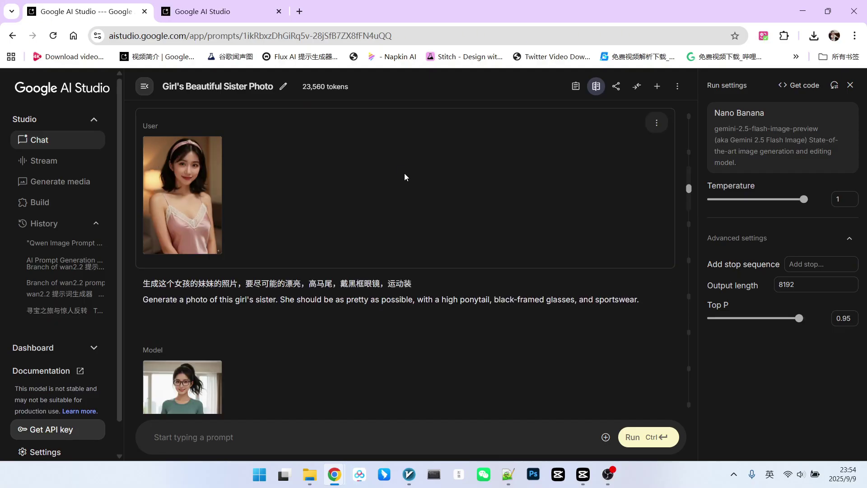
Step: View the user's reference photo full size and check the model list, keeping Nano Banana
click(192, 173)
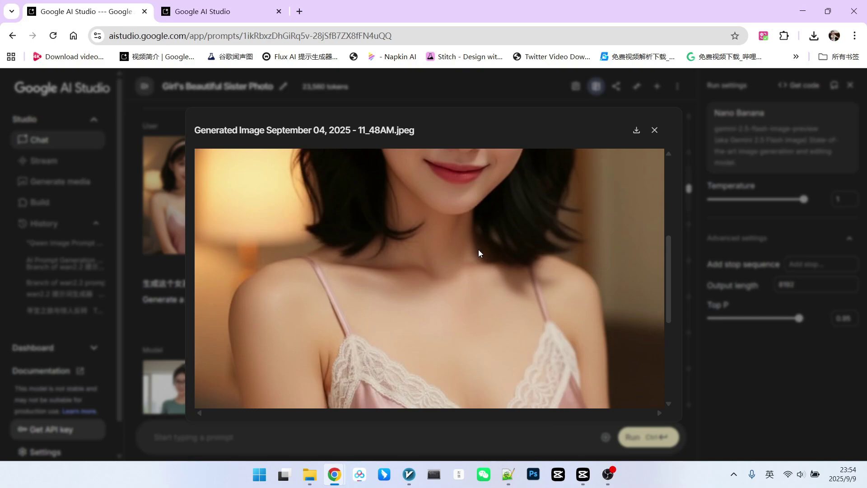
scroll(479, 253, up, 3)
click(655, 129)
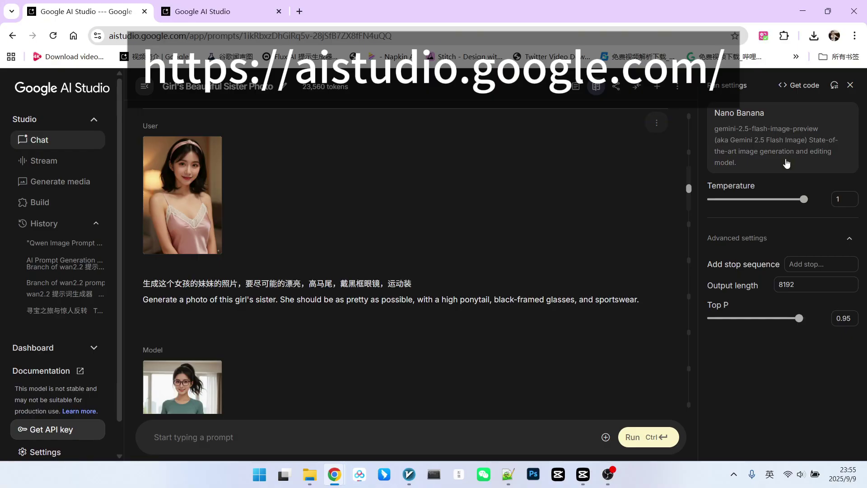
click(779, 132)
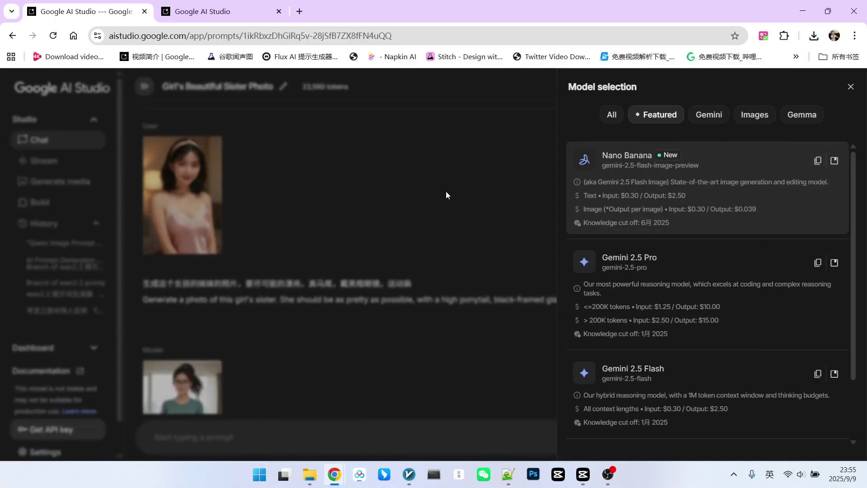
click(415, 181)
scroll(416, 181, down, 1)
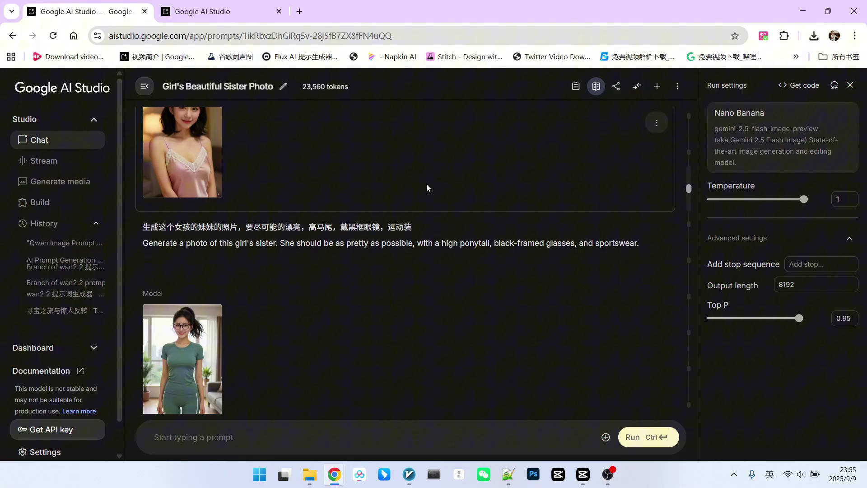
scroll(426, 188, down, 1)
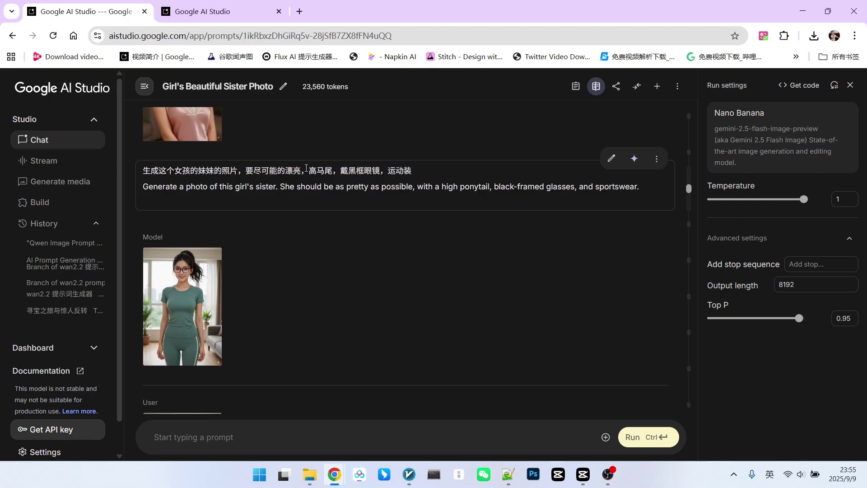
scroll(424, 196, down, 1)
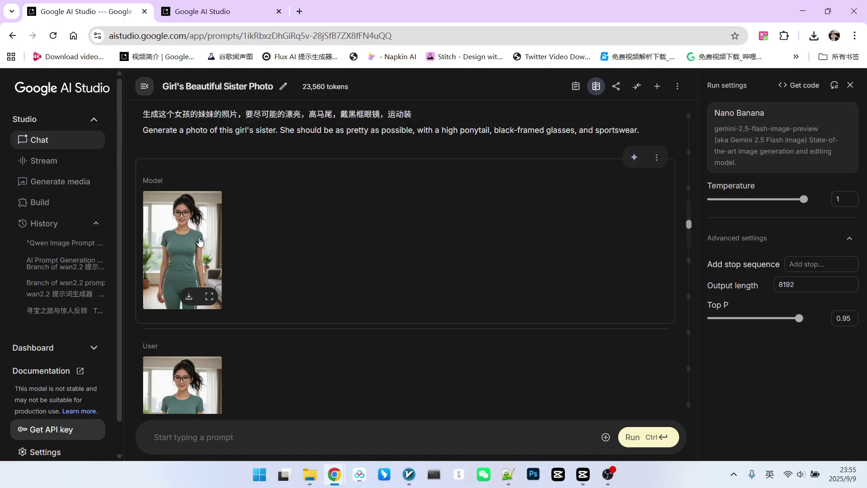
scroll(294, 244, down, 2)
scroll(314, 219, down, 3)
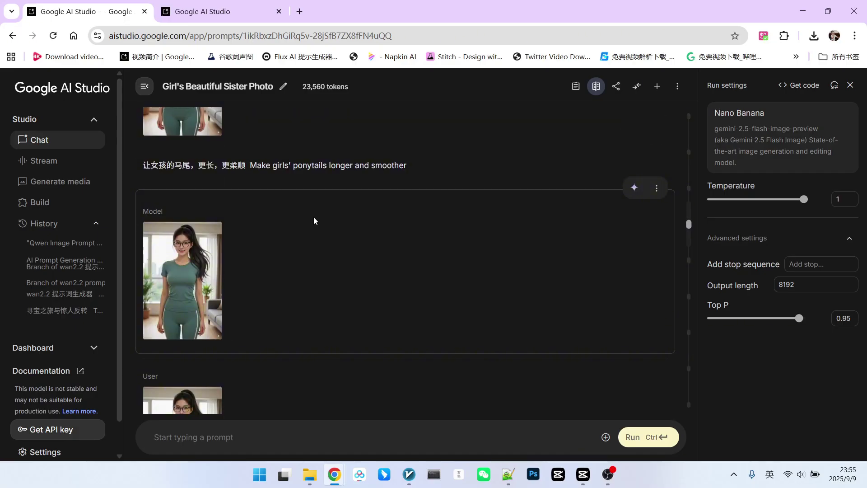
mouse_move(405, 169)
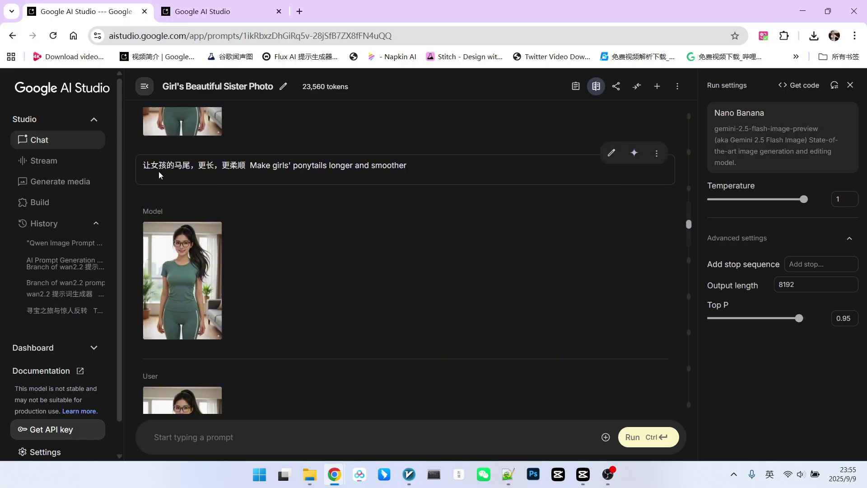
scroll(234, 179, down, 3)
scroll(323, 188, up, 1)
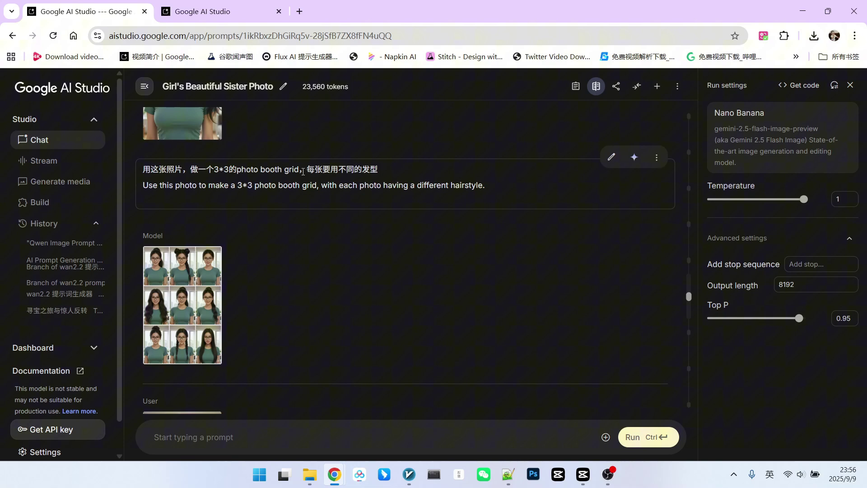
scroll(303, 173, down, 2)
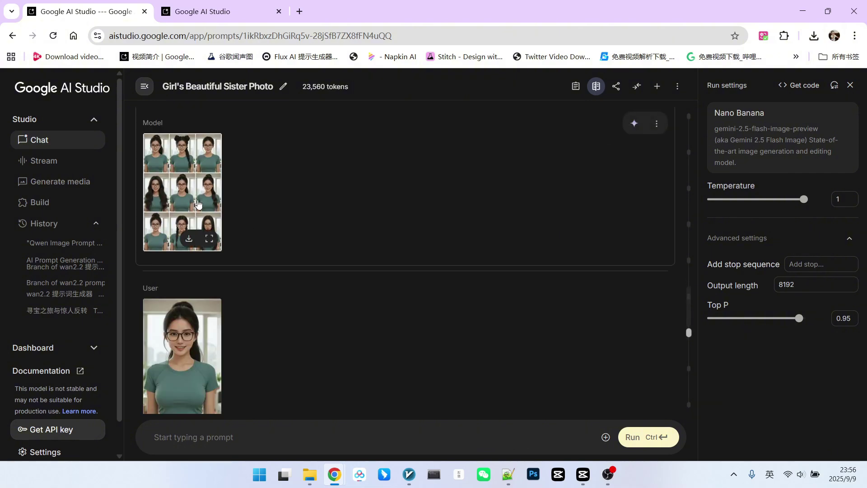
Step: Enlarge the 3×3 hairstyle grid result, then the generated side-view portrait for a closer look
click(195, 183)
scroll(476, 204, down, 2)
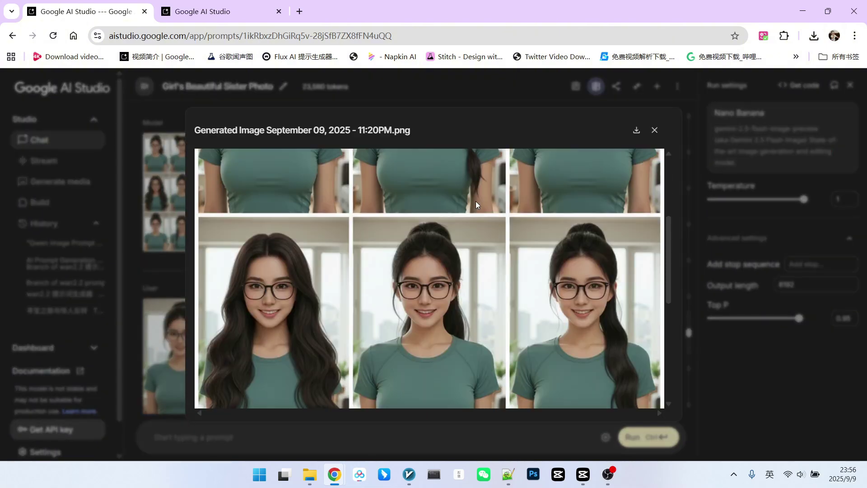
scroll(475, 201, down, 2)
scroll(475, 201, down, 2)
scroll(476, 201, down, 2)
scroll(475, 201, up, 1)
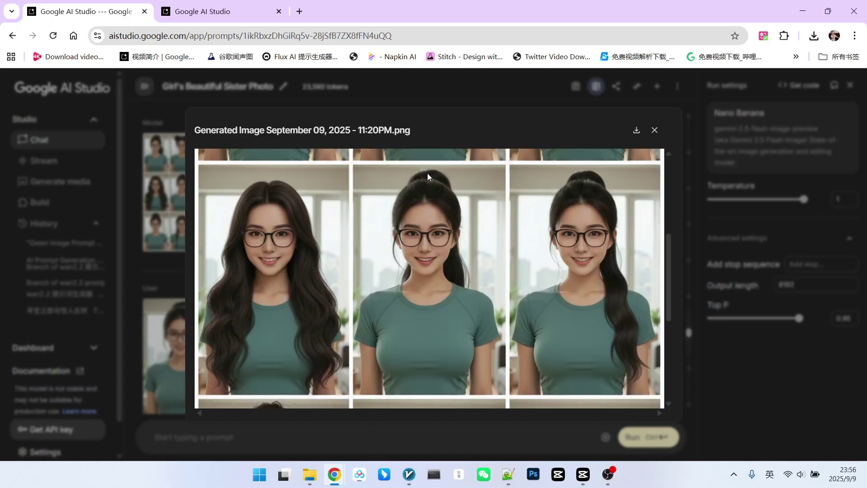
key(Escape)
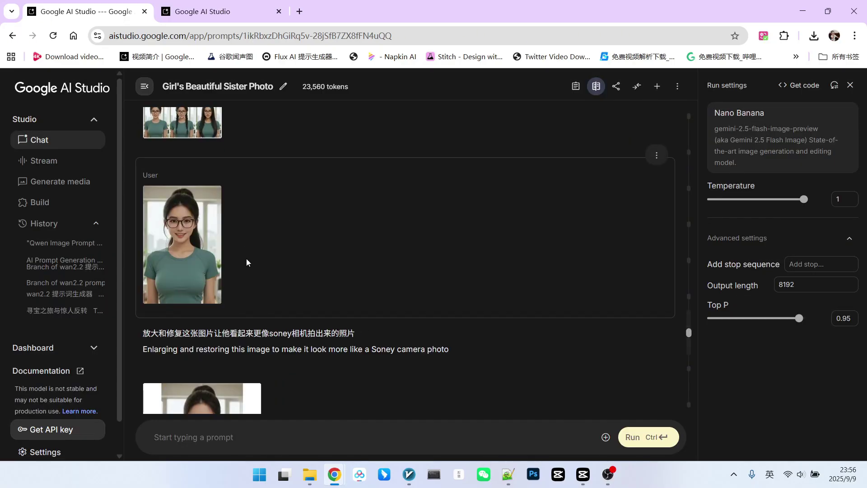
scroll(246, 259, down, 5)
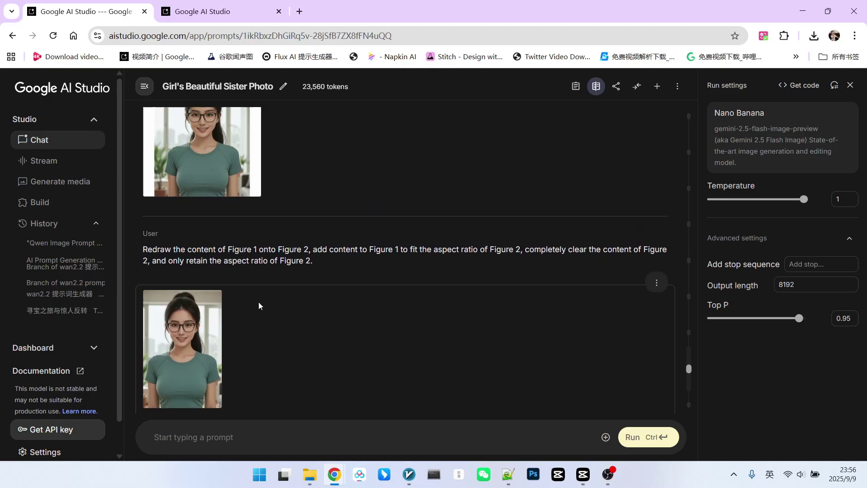
click(192, 326)
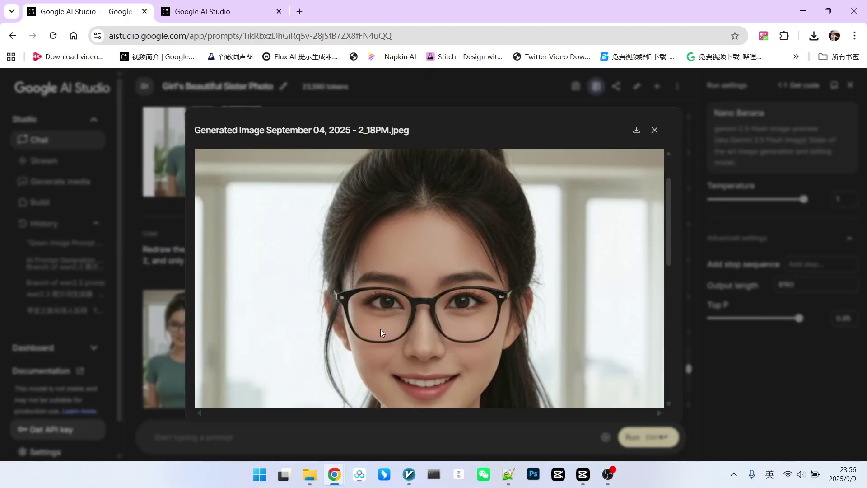
scroll(380, 329, down, 1)
scroll(419, 277, down, 5)
key(ctrl+Tab)
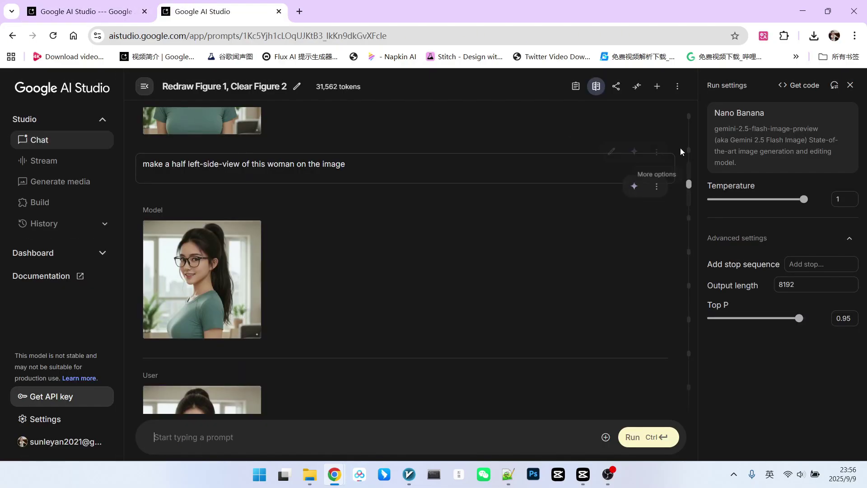
scroll(237, 190, down, 1)
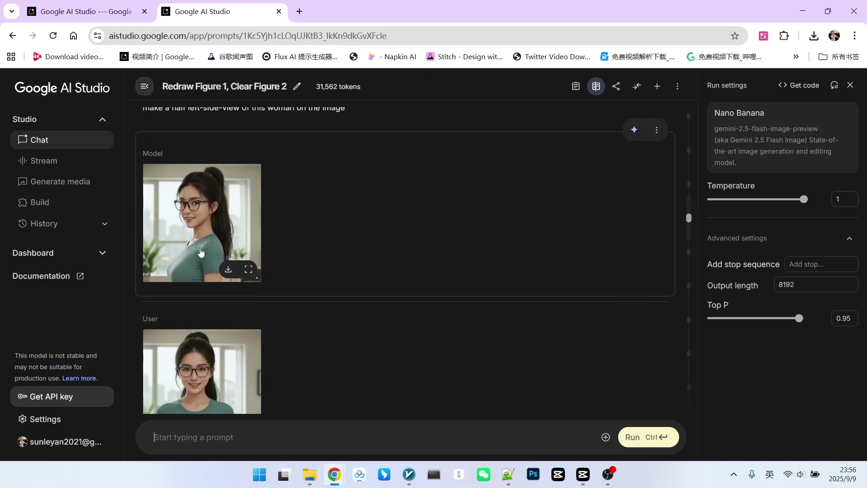
scroll(215, 202, down, 2)
scroll(226, 220, down, 3)
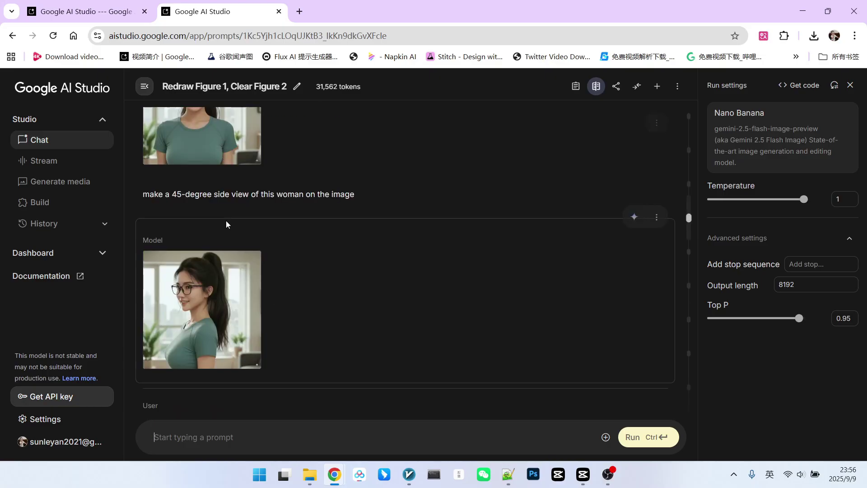
scroll(226, 221, down, 6)
scroll(255, 219, down, 3)
scroll(270, 197, up, 2)
scroll(343, 186, up, 5)
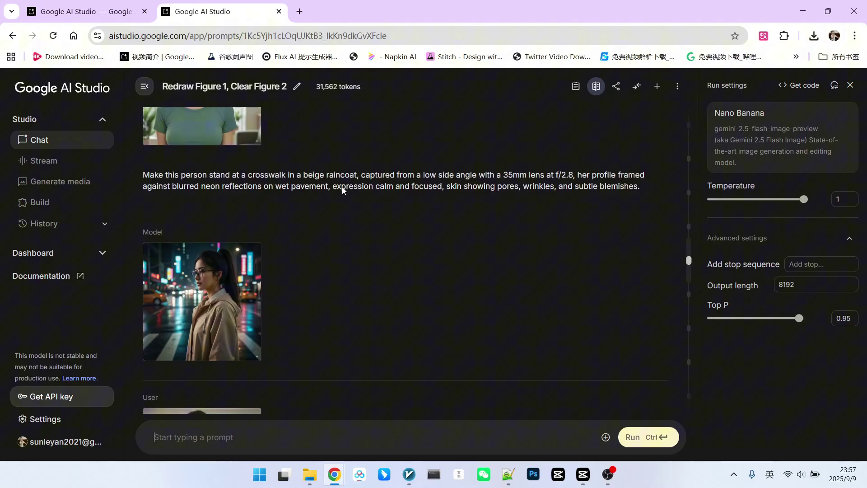
scroll(366, 182, down, 1)
scroll(216, 237, down, 3)
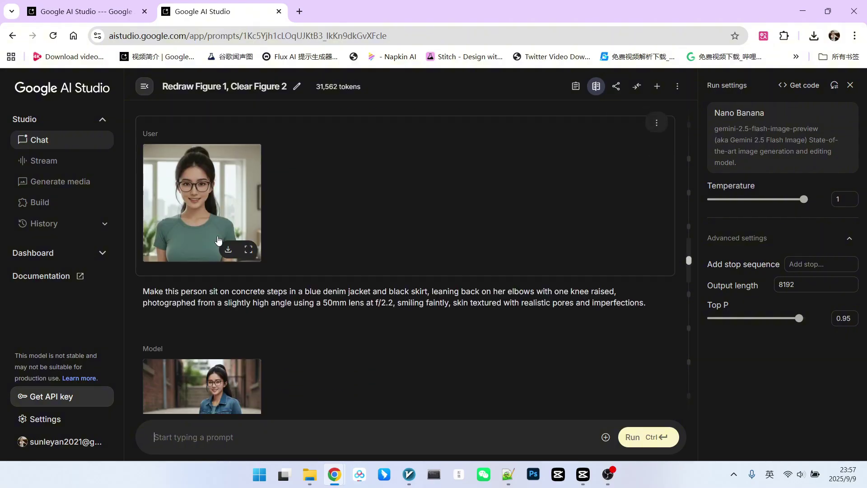
scroll(195, 268, down, 2)
scroll(220, 304, down, 3)
scroll(224, 291, down, 2)
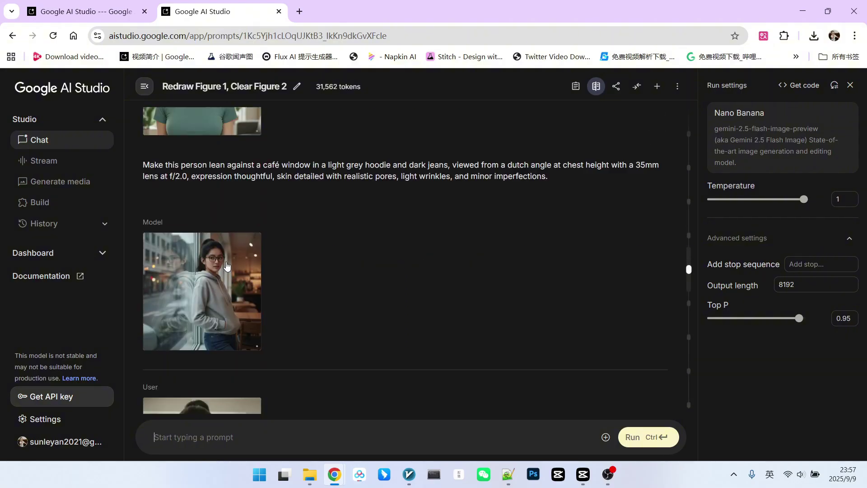
scroll(230, 277, down, 1)
scroll(241, 265, down, 3)
scroll(241, 264, down, 3)
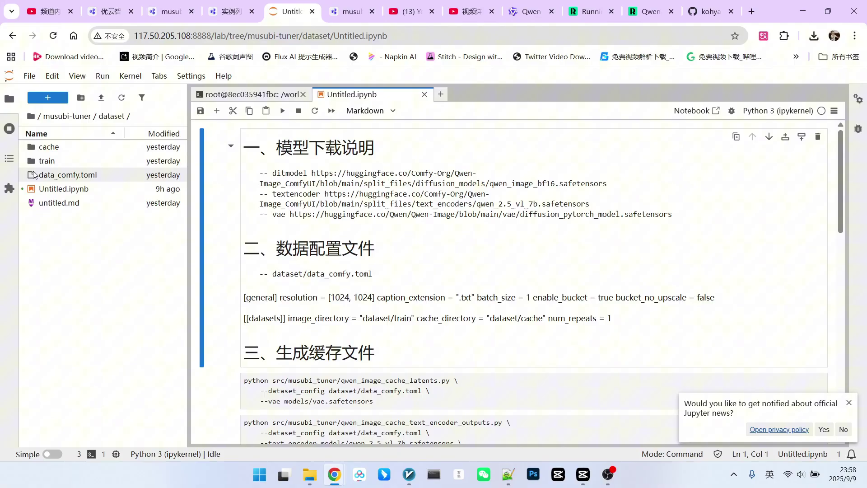
double_click(50, 165)
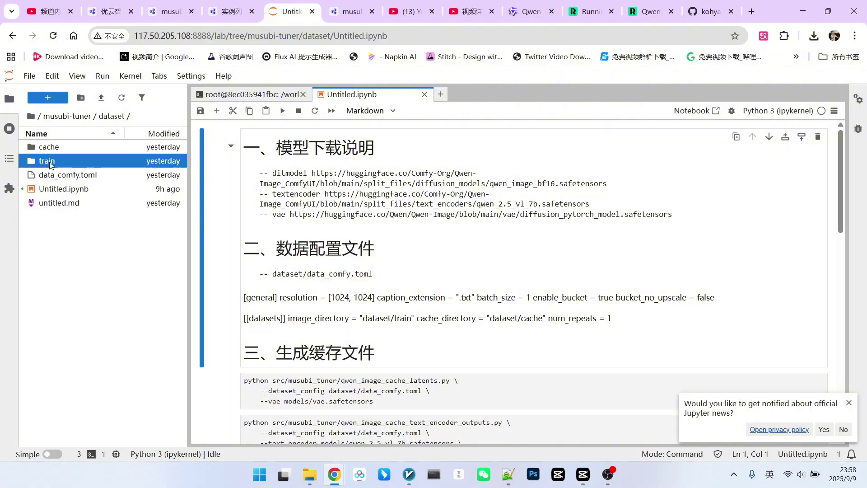
scroll(40, 329, down, 1)
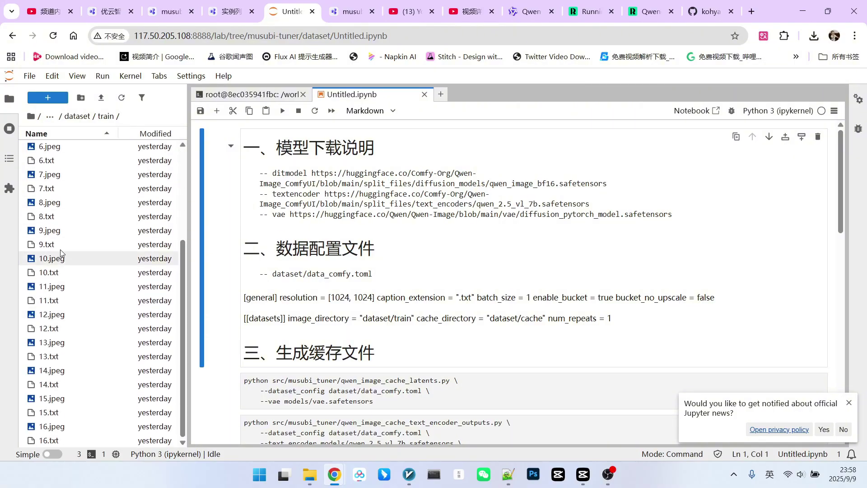
scroll(59, 268, up, 1)
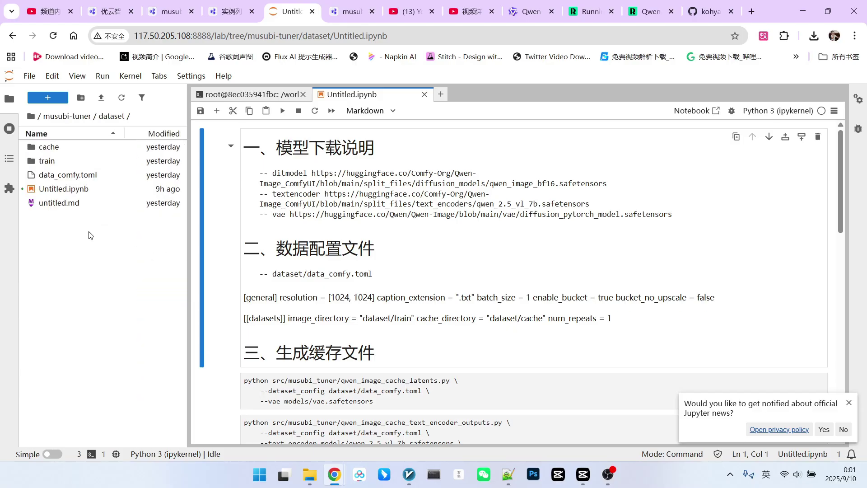
double_click(55, 177)
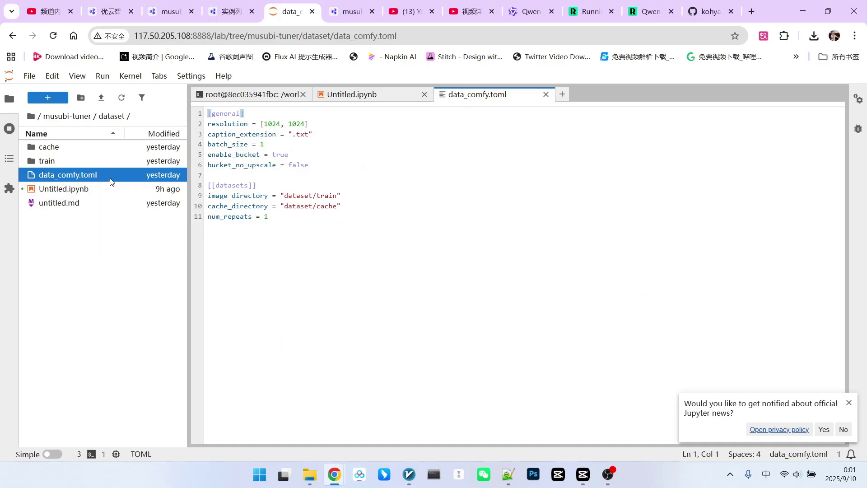
Step: Highlight the general section: resolution 1024×1024 and the caption_extension setting
drag(292, 220, 207, 112)
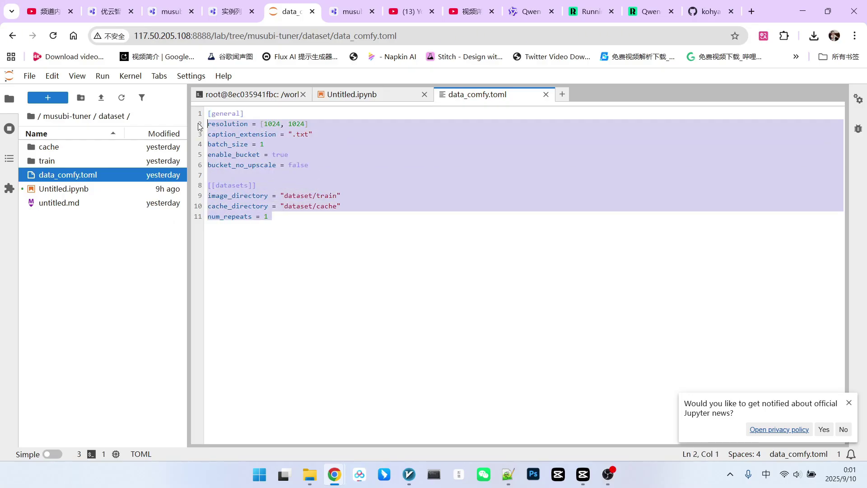
click(342, 149)
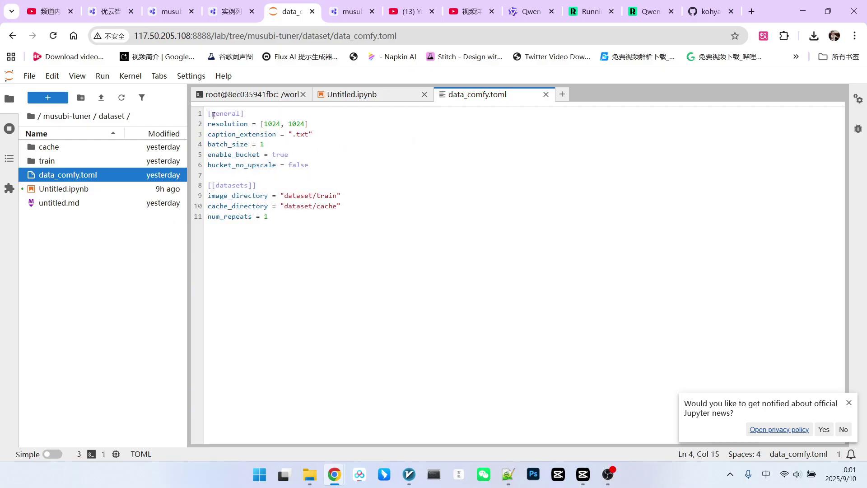
drag(214, 114, 236, 114)
click(286, 117)
click(214, 125)
double_click(216, 126)
click(277, 125)
click(303, 125)
double_click(249, 134)
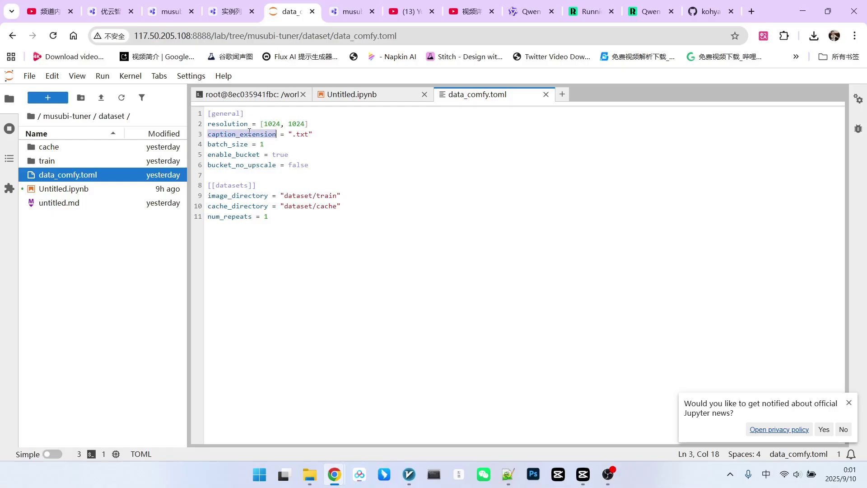
click(342, 135)
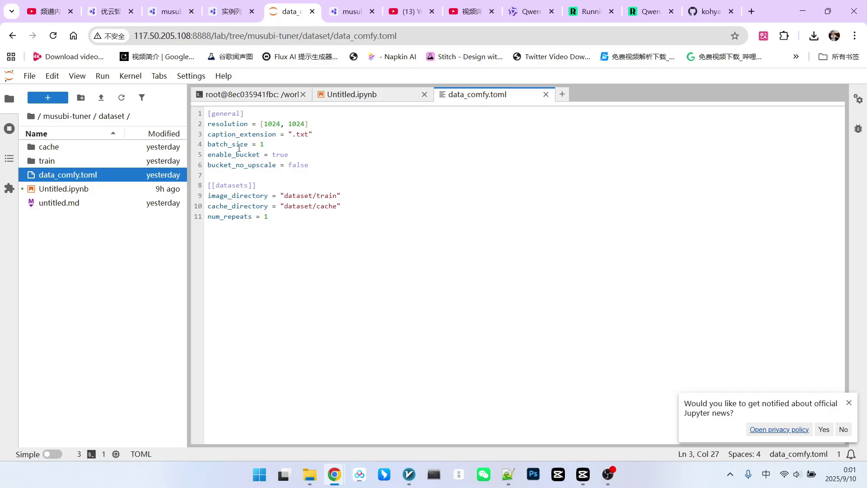
Step: Highlight the bucket settings and the datasets section's image_directory (train) and cache_directory
drag(210, 159, 330, 166)
click(361, 162)
drag(215, 185, 244, 186)
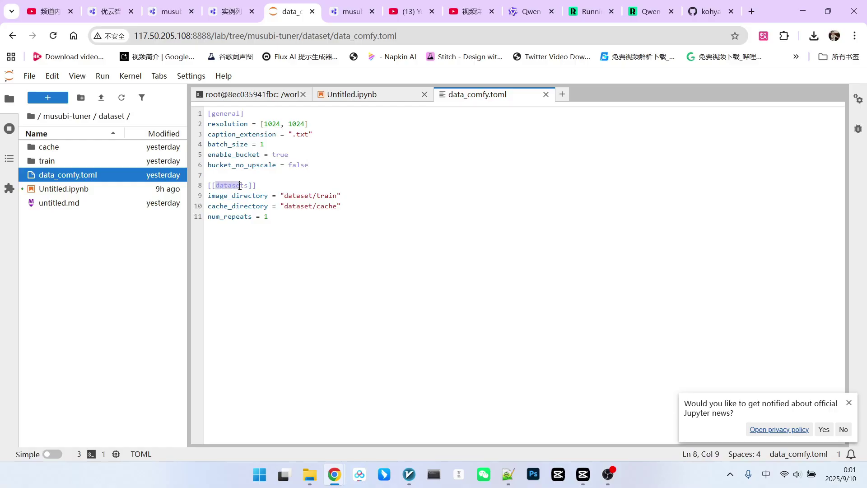
key(Up)
drag(210, 195, 311, 195)
click(292, 196)
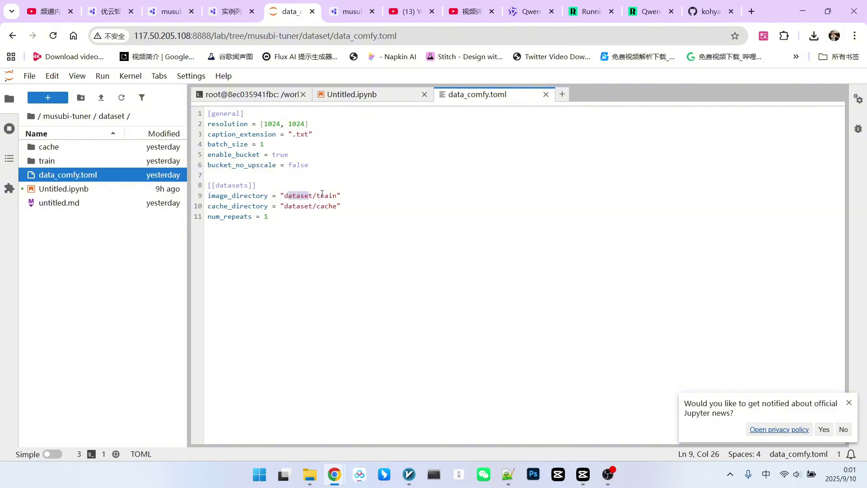
double_click(325, 195)
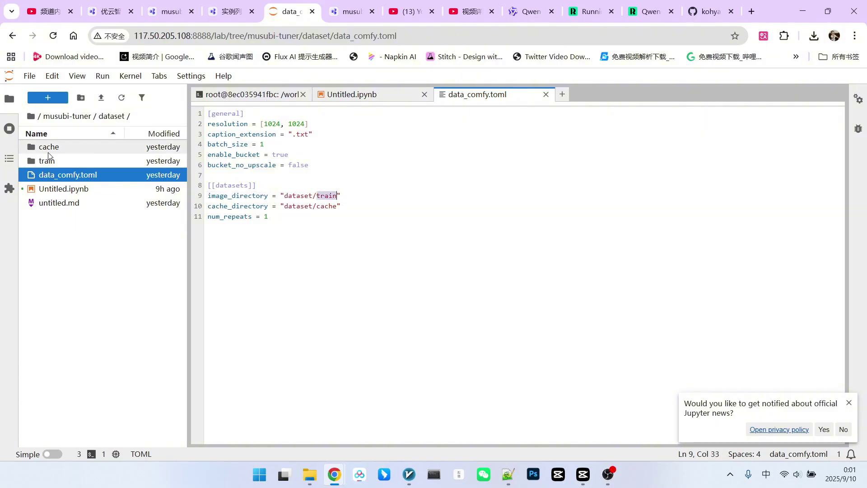
double_click(226, 207)
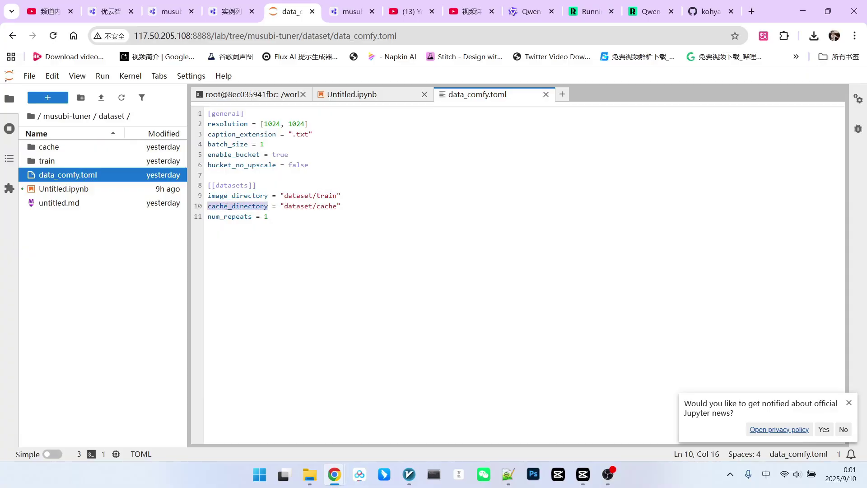
click(299, 211)
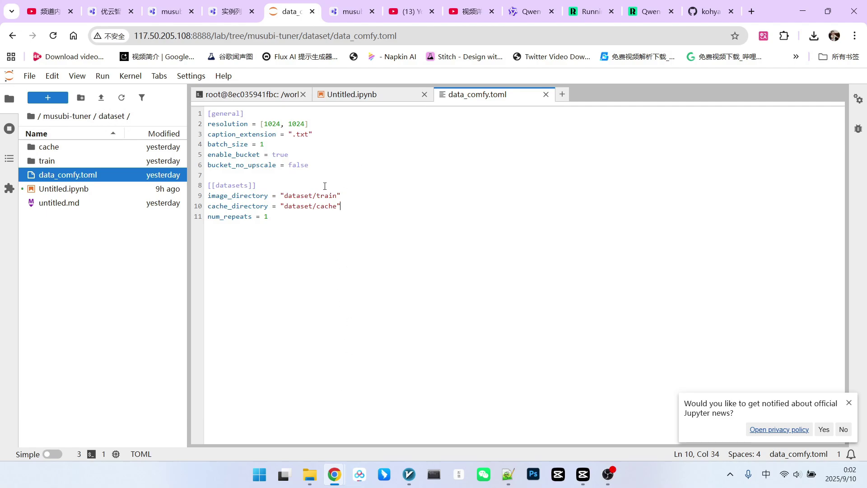
scroll(372, 197, down, 1)
scroll(376, 187, down, 1)
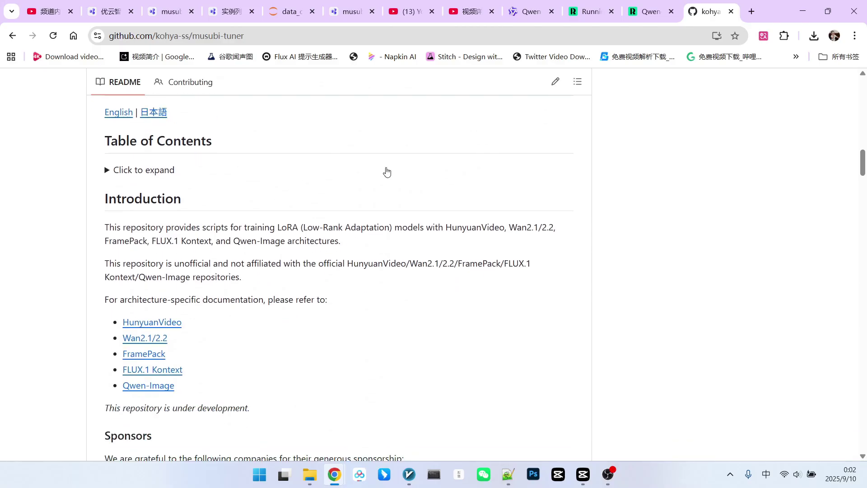
scroll(380, 183, down, 1)
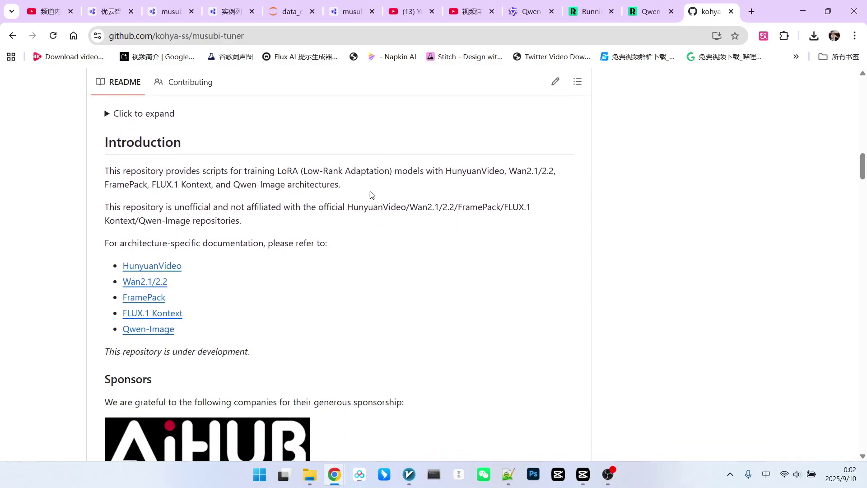
Step: In qwen_image.md, highlight the Qwen-Image DiT, Qwen-Image_ComfyUI and VAE download notes, then return to the notebook
click(147, 333)
scroll(419, 181, down, 1)
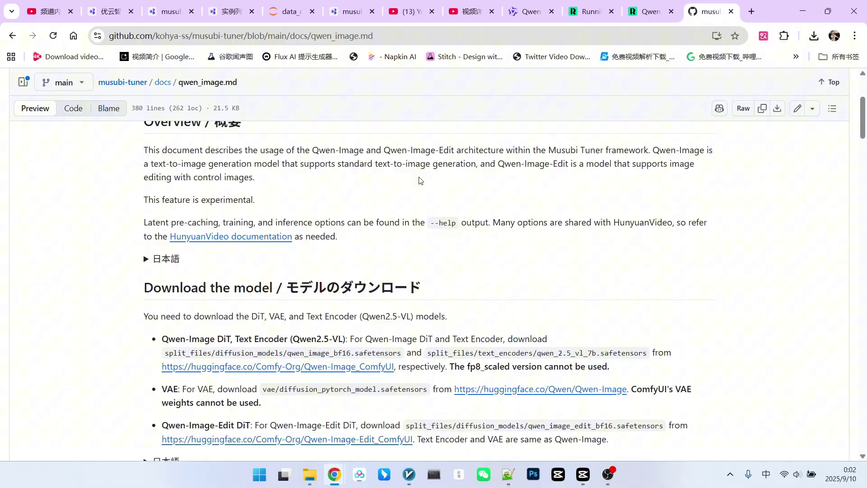
scroll(453, 165, up, 1)
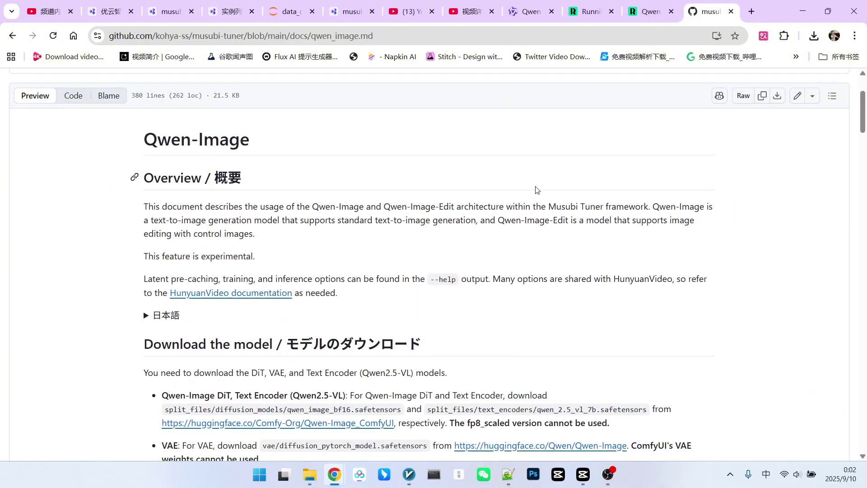
scroll(545, 190, down, 3)
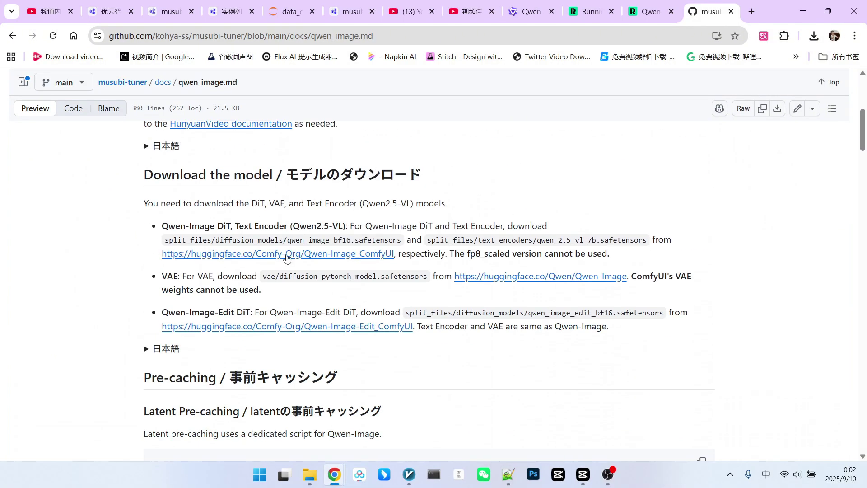
scroll(428, 236, down, 1)
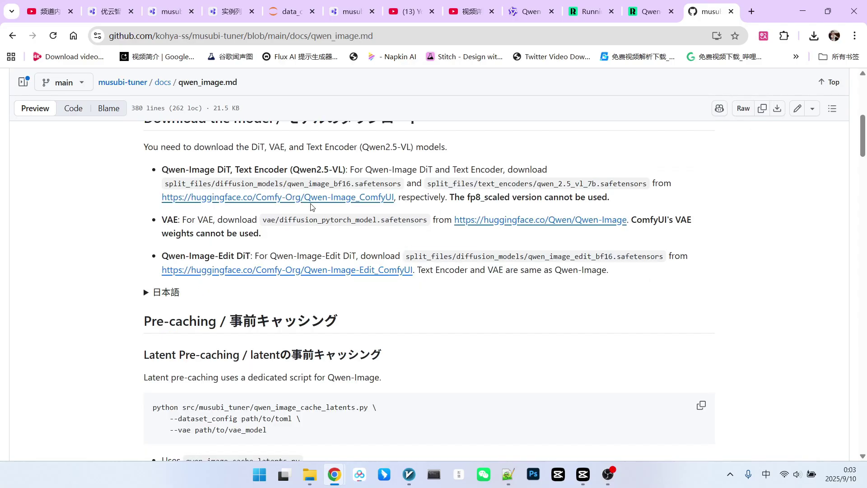
drag(190, 170, 300, 170)
drag(162, 198, 396, 197)
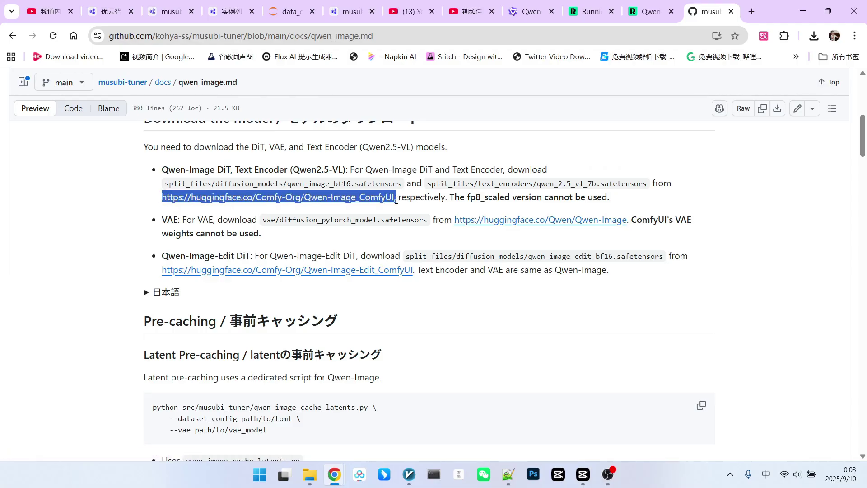
drag(193, 219, 224, 220)
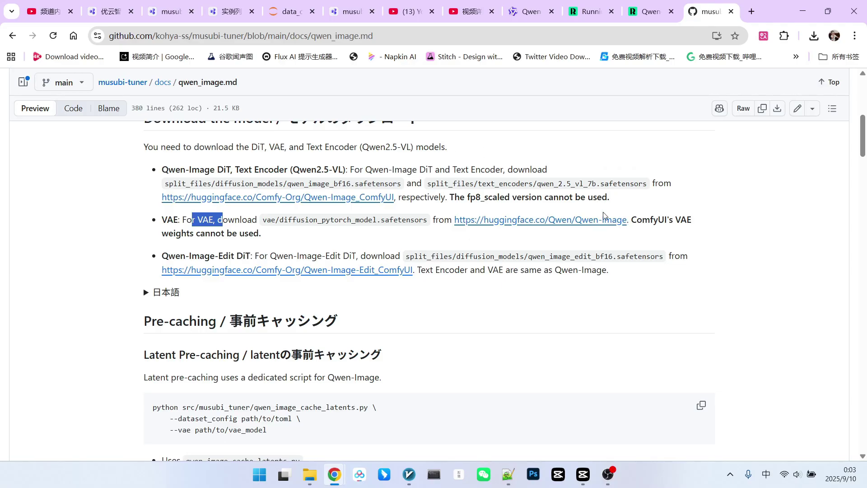
click(648, 216)
click(285, 12)
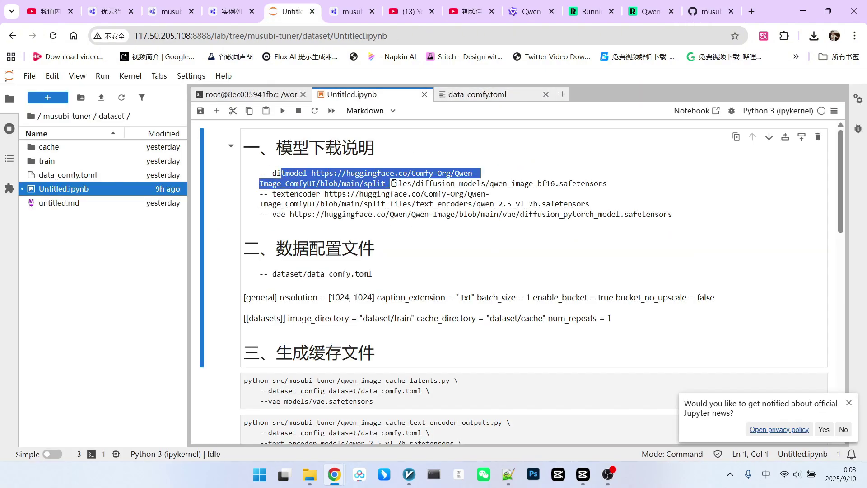
drag(282, 174, 589, 205)
scroll(555, 179, down, 2)
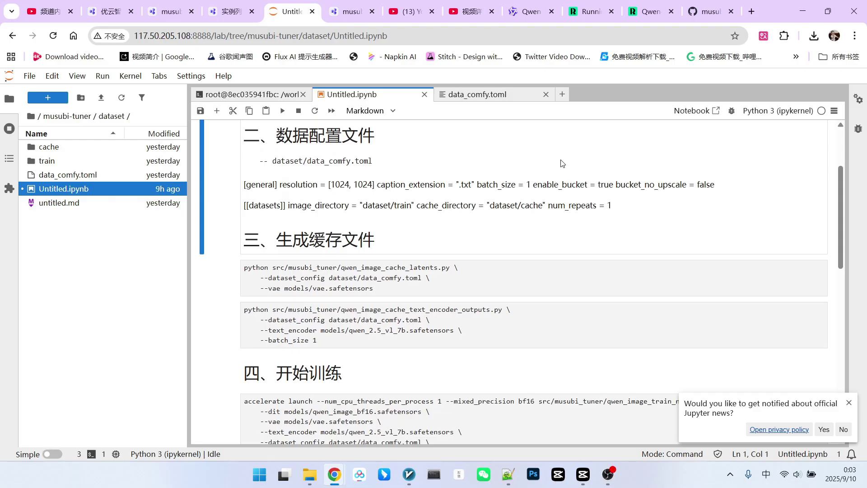
scroll(556, 177, down, 1)
scroll(551, 193, down, 2)
scroll(542, 200, up, 2)
scroll(542, 200, down, 1)
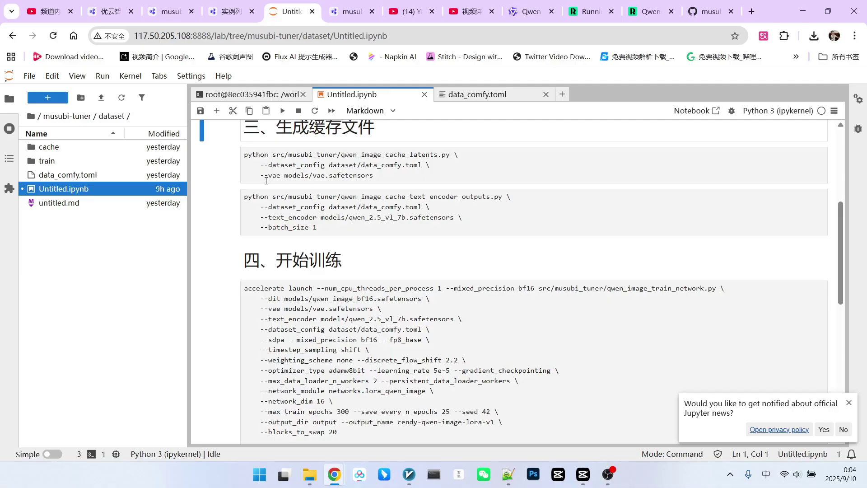
Step: Select and copy the whole qwen_image_cache_latents command and bring the terminal to the front
drag(258, 175, 282, 175)
double_click(386, 178)
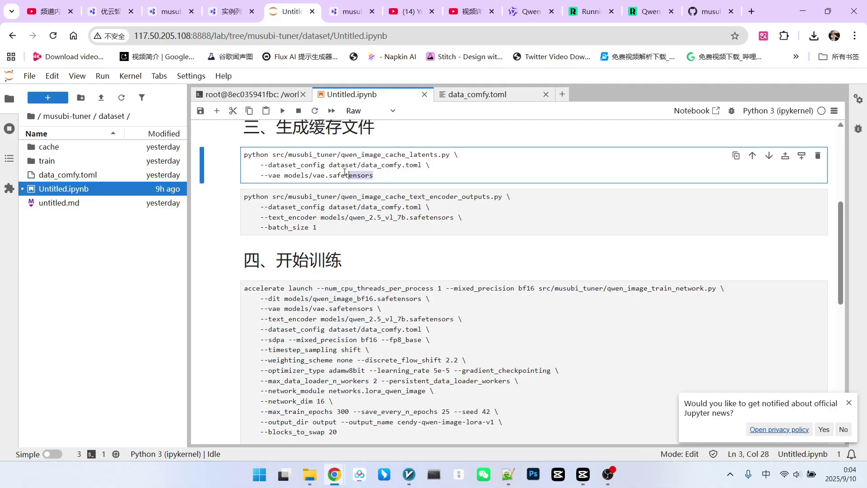
key(ctrl+a)
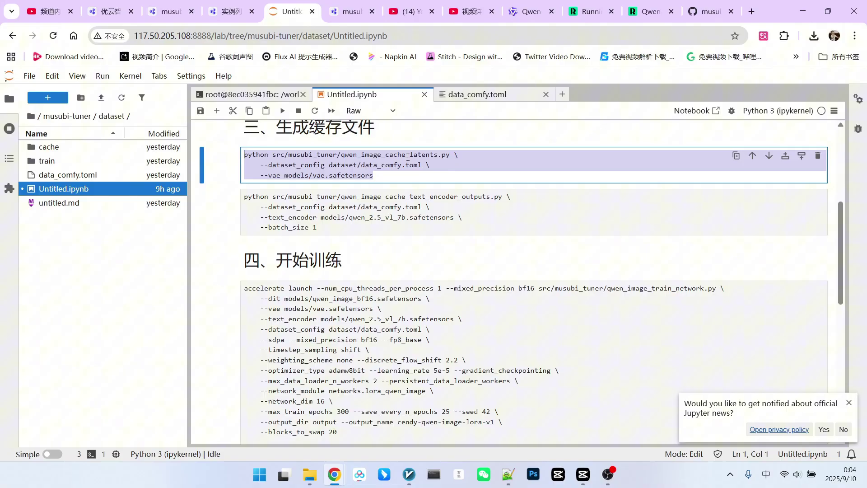
click(252, 93)
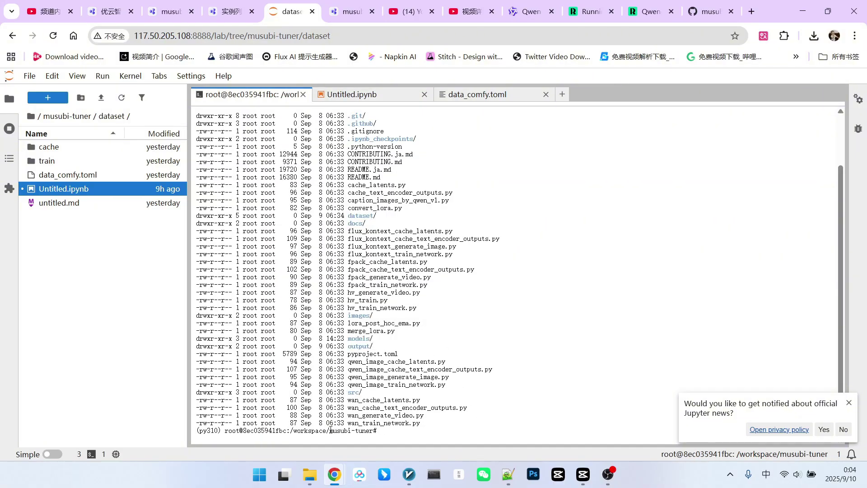
Step: Run the latent caching command in the terminal, widen the file list's Name column, and return to the notebook
drag(330, 430, 376, 431)
click(379, 399)
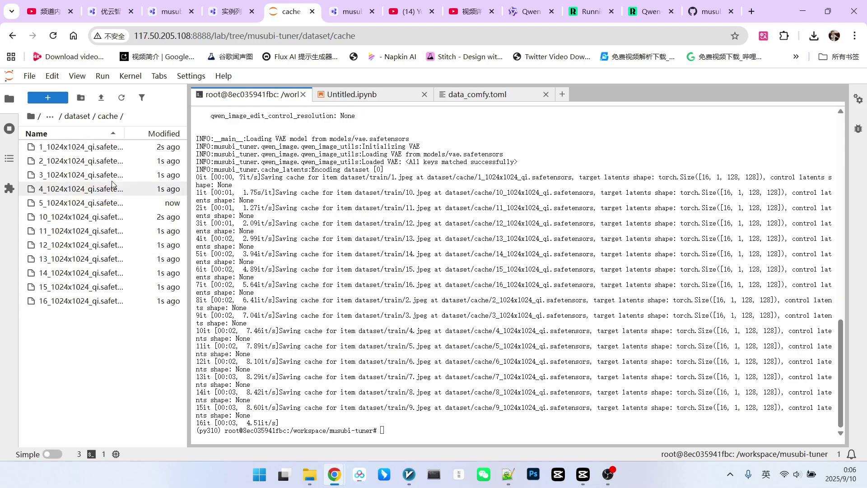
drag(124, 133, 141, 134)
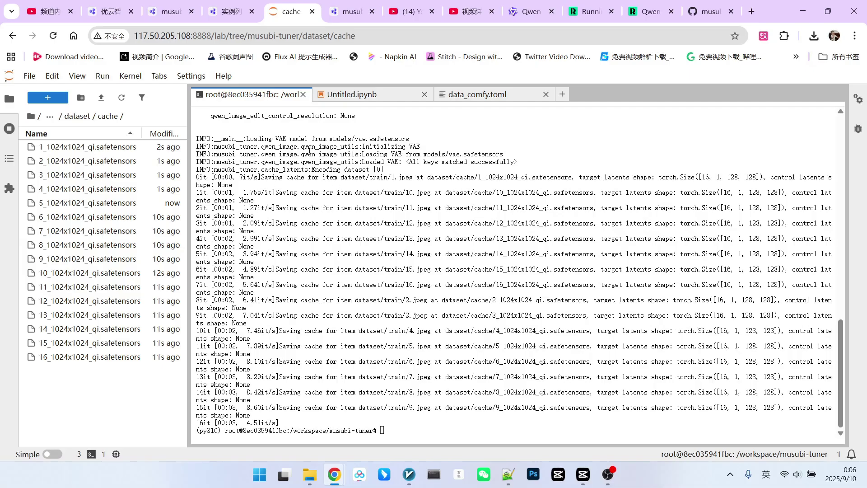
click(352, 94)
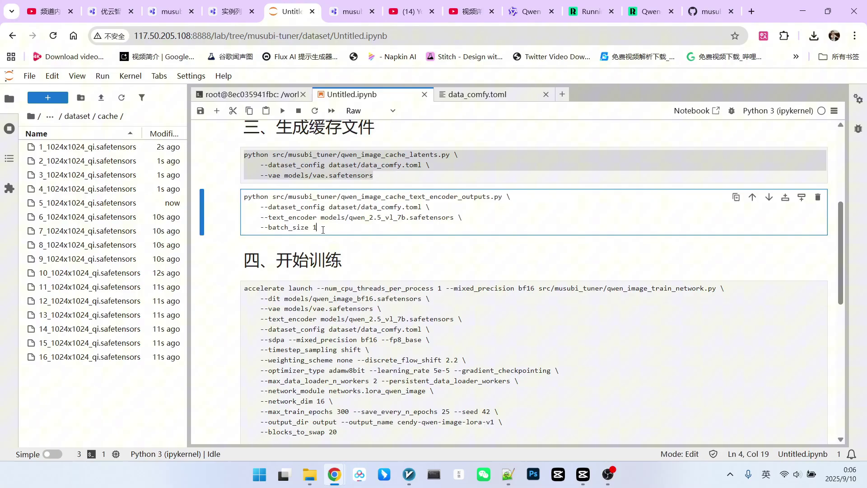
Step: Copy the qwen_image_cache_text_encoder_outputs command, pointing out its text_encoder option
key(ctrl+a)
key(ctrl+c)
click(288, 214)
drag(260, 217, 341, 217)
click(298, 220)
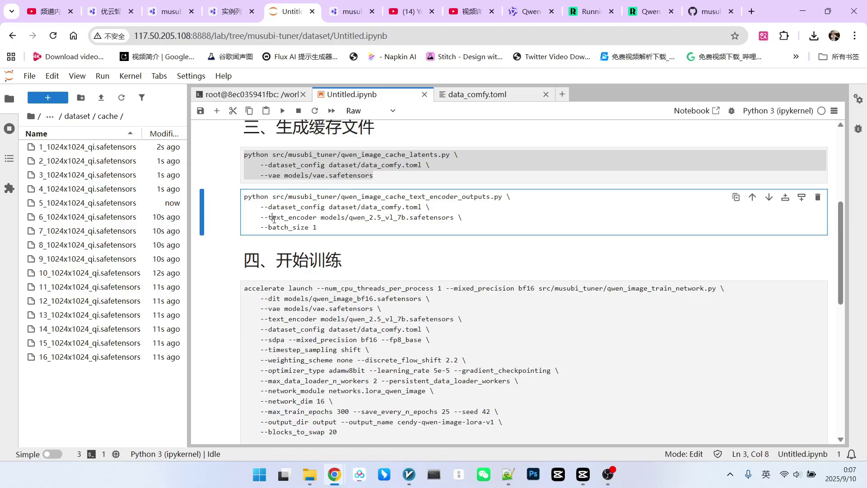
mouse_move(270, 220)
mouse_down()
mouse_move(318, 219)
mouse_move(246, 201)
mouse_up()
click(358, 218)
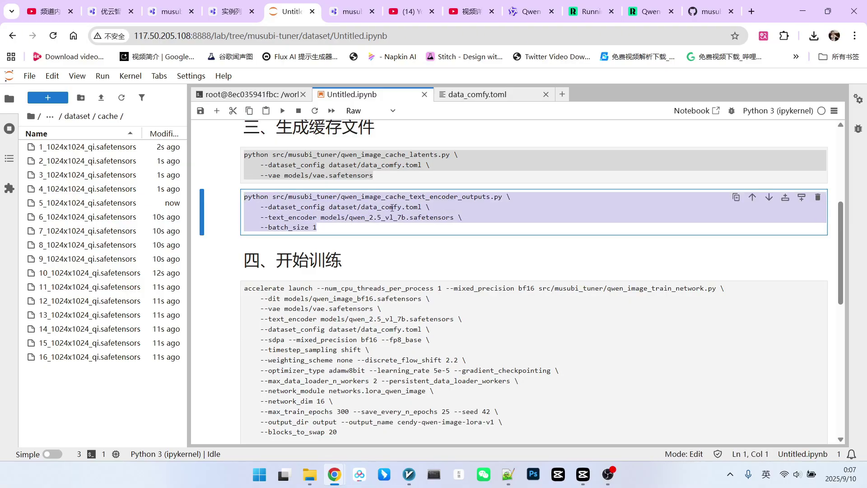
Step: Paste and run the text encoder caching command in the terminal
key(ctrl+c)
click(251, 94)
key(ctrl+v)
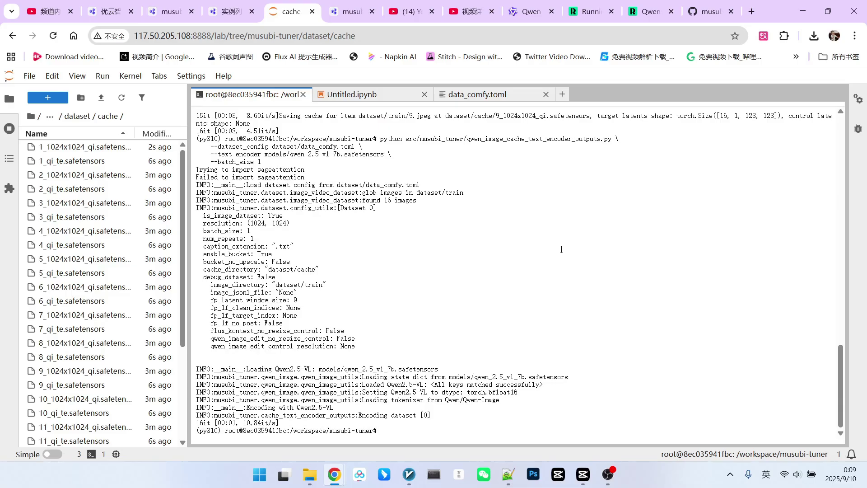
click(351, 94)
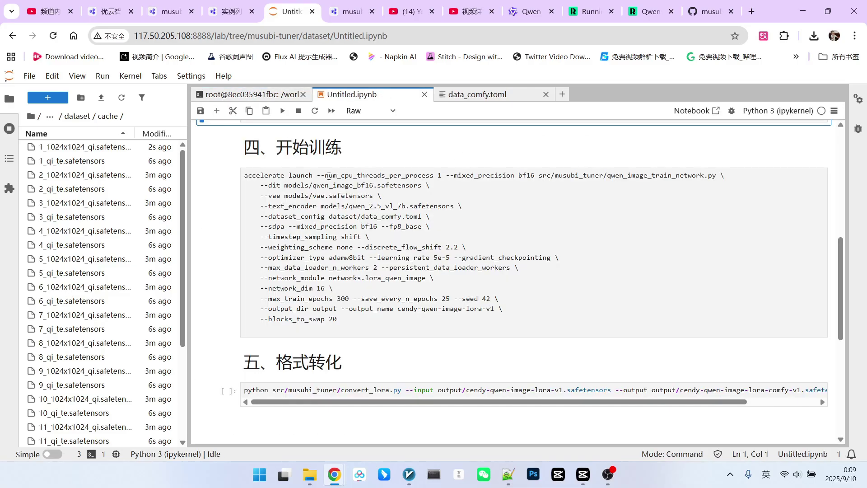
drag(328, 175, 425, 174)
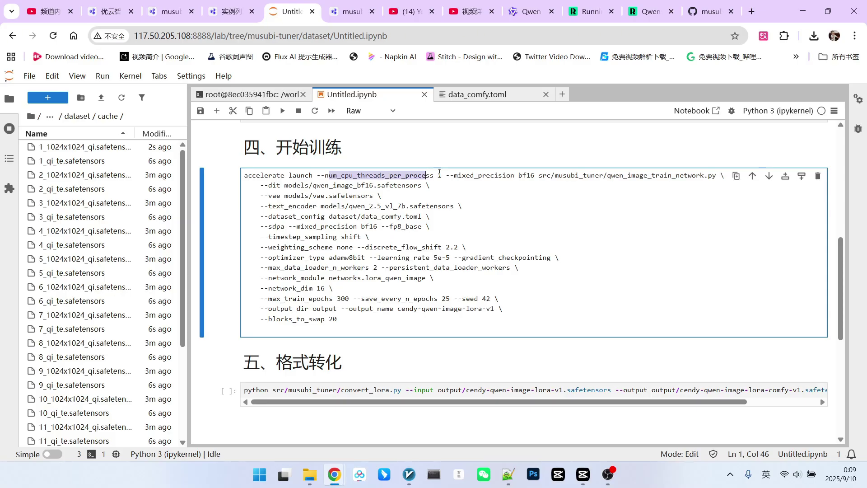
key(Down)
drag(453, 176, 503, 176)
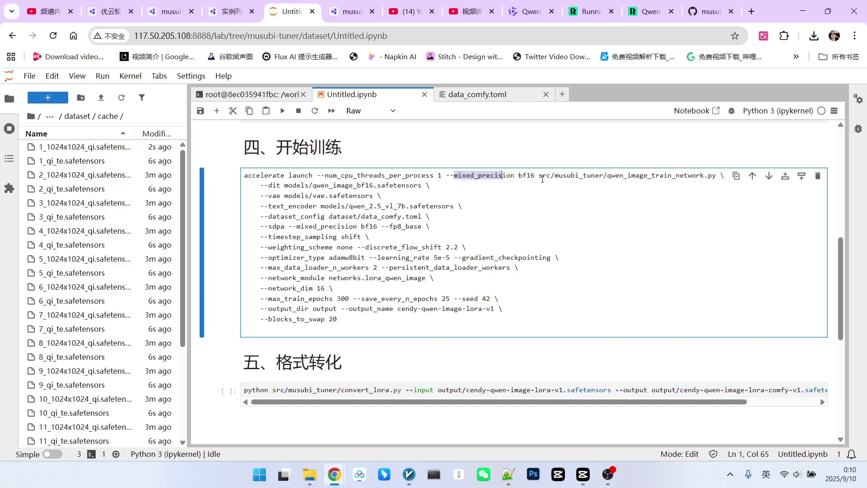
drag(542, 178, 715, 176)
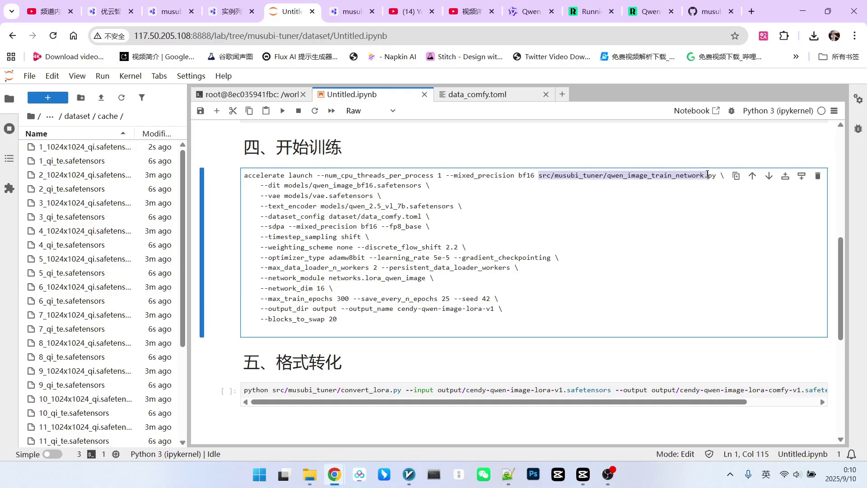
key(Down)
key(Down)
key(Down)
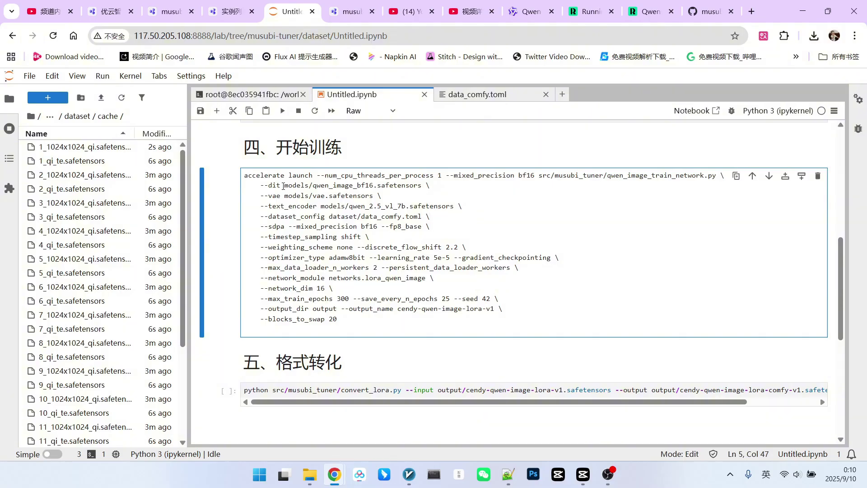
drag(284, 185, 429, 185)
key(Right)
drag(287, 196, 372, 196)
drag(320, 206, 458, 210)
scroll(512, 207, down, 2)
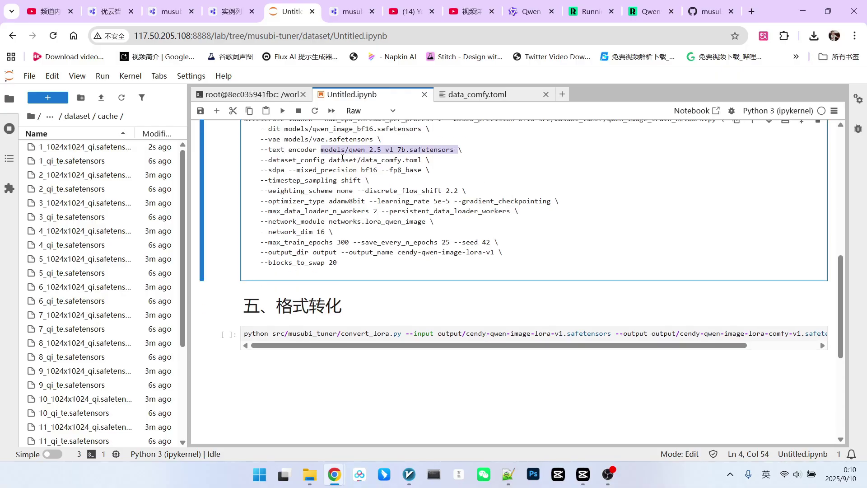
drag(330, 160, 359, 160)
scroll(455, 188, up, 2)
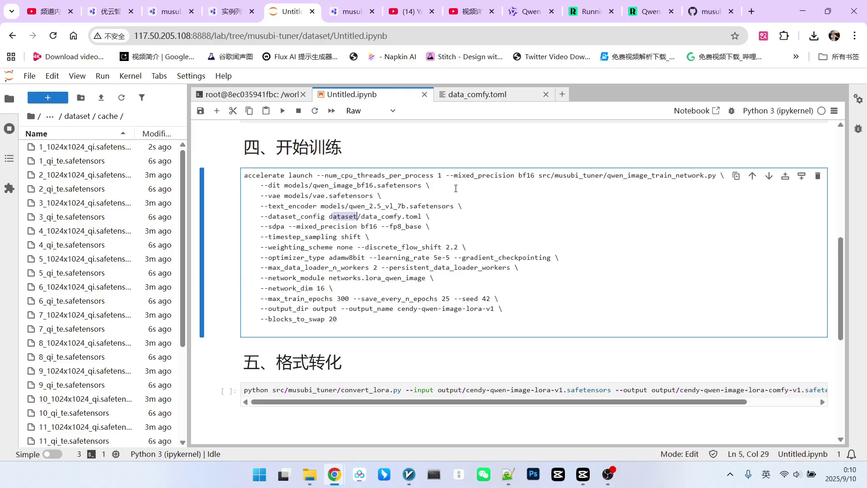
click(441, 216)
drag(333, 216, 395, 216)
click(477, 94)
mouse_move(248, 195)
mouse_down()
mouse_move(314, 196)
mouse_move(277, 208)
mouse_up()
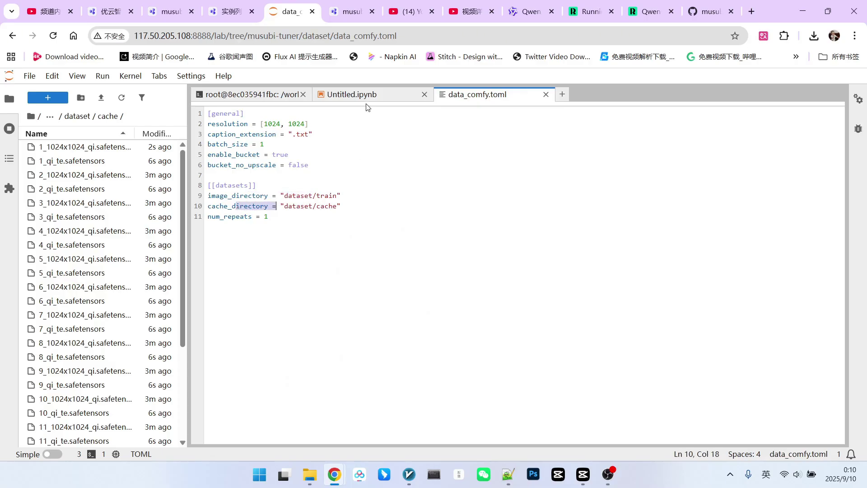
click(355, 95)
drag(260, 226, 285, 227)
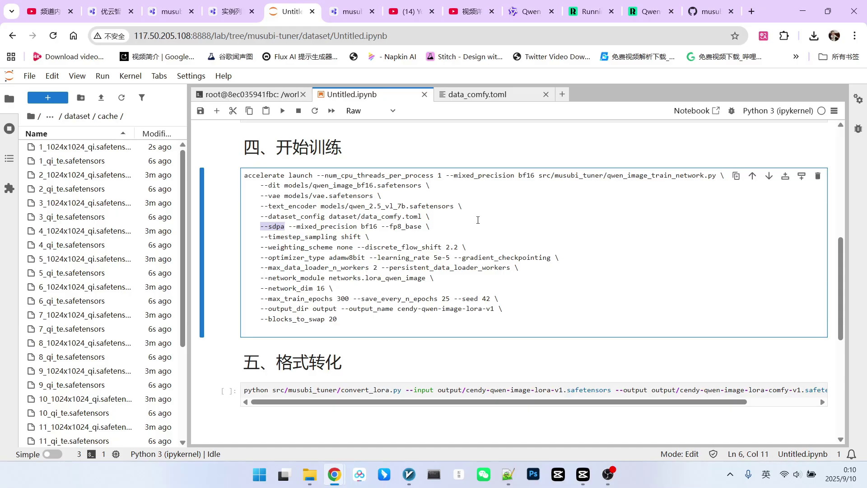
click(332, 228)
double_click(269, 228)
click(320, 229)
drag(260, 225, 287, 226)
click(314, 228)
drag(290, 226, 427, 226)
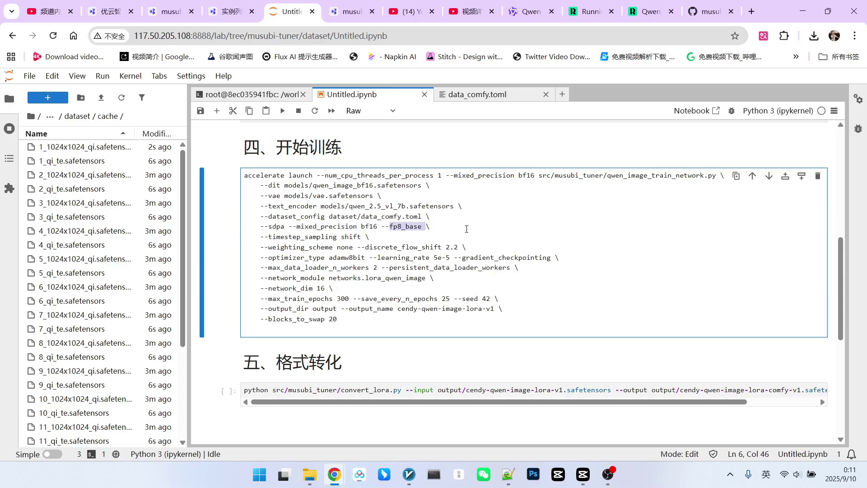
click(494, 258)
scroll(291, 221, down, 1)
drag(269, 221, 325, 222)
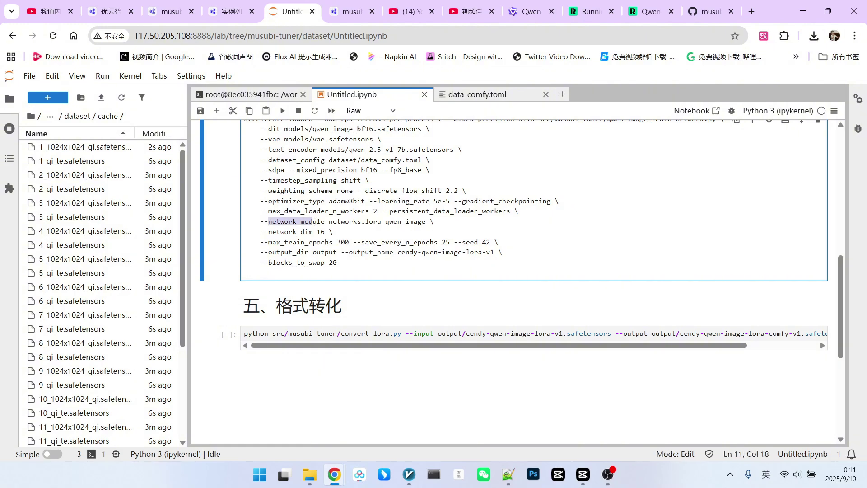
drag(377, 221, 417, 223)
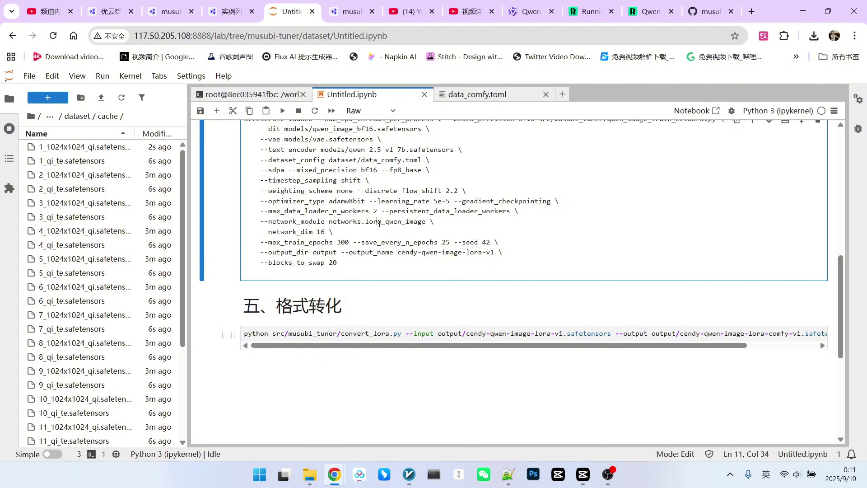
scroll(438, 224, down, 1)
drag(275, 175, 313, 176)
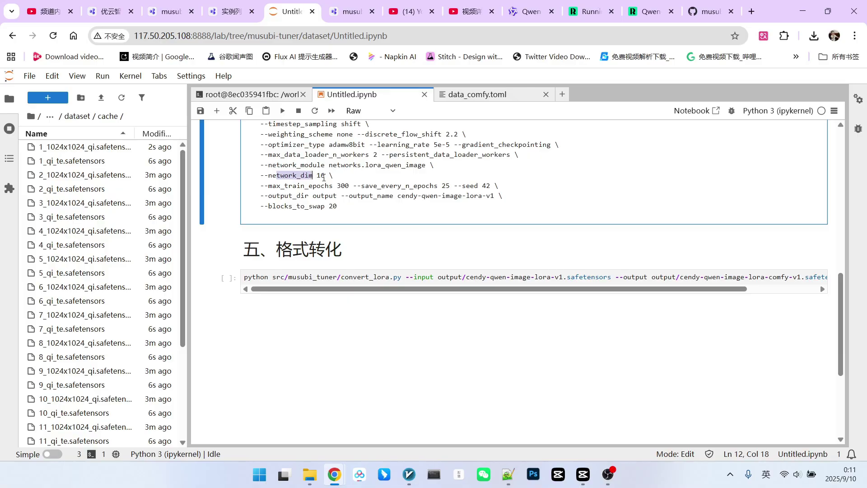
drag(337, 185, 350, 186)
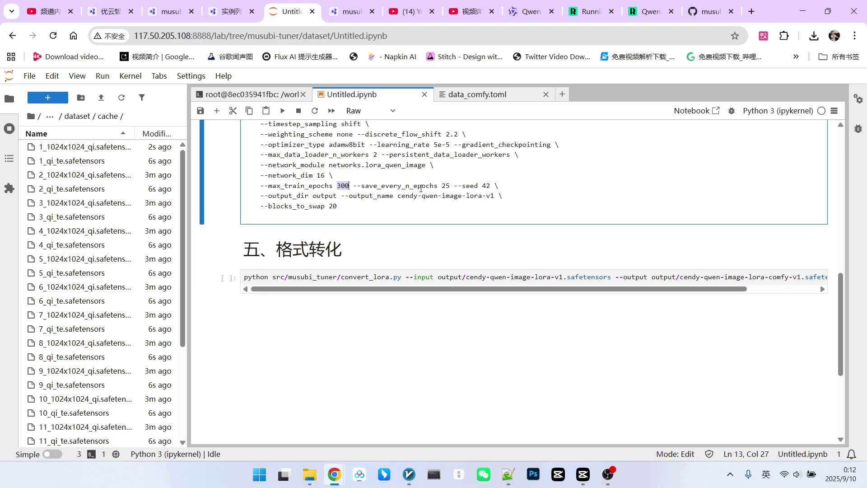
drag(441, 186, 502, 186)
click(517, 187)
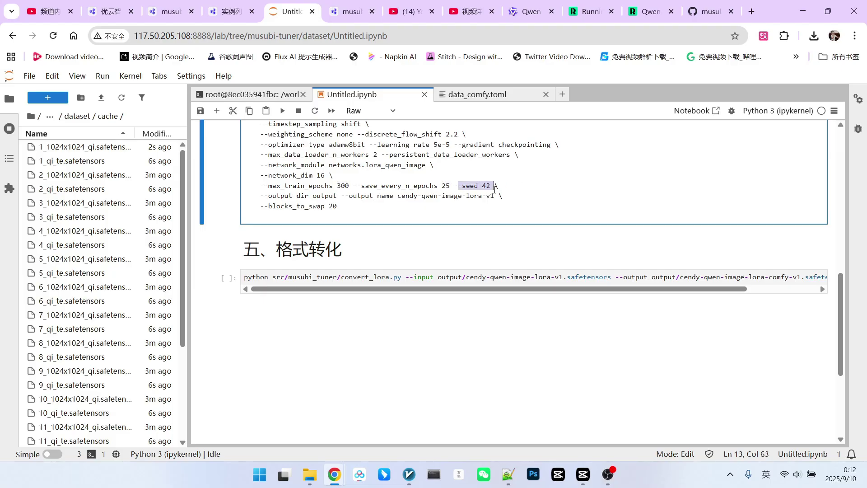
click(583, 183)
drag(269, 195, 335, 195)
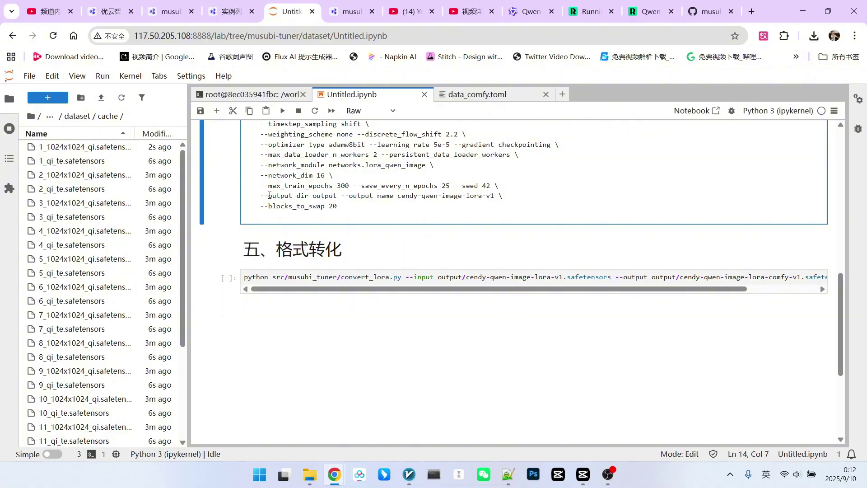
click(329, 196)
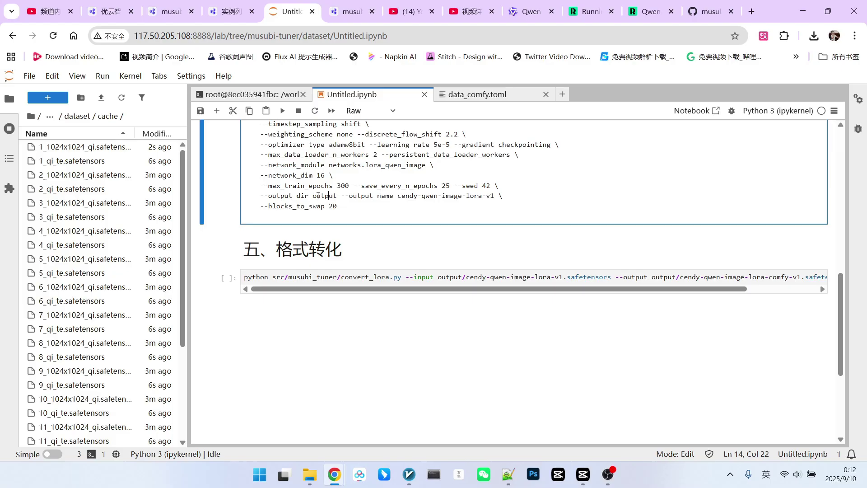
drag(318, 195, 338, 195)
drag(398, 196, 499, 196)
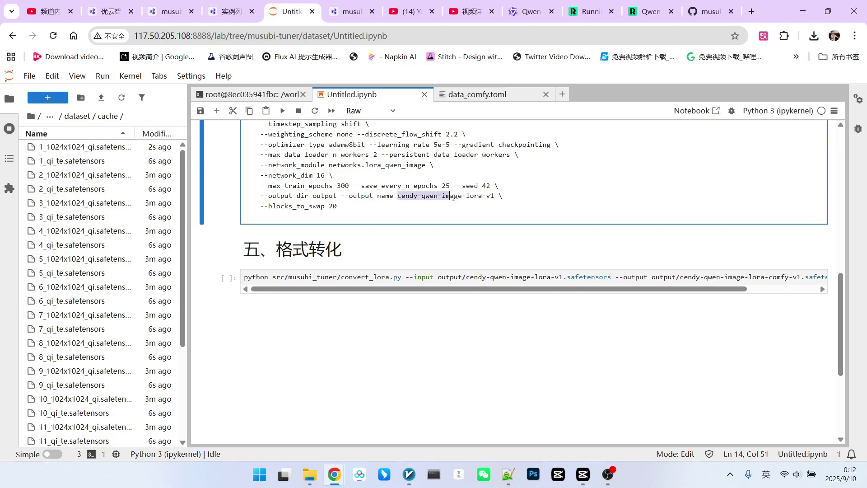
click(437, 215)
drag(263, 208, 334, 204)
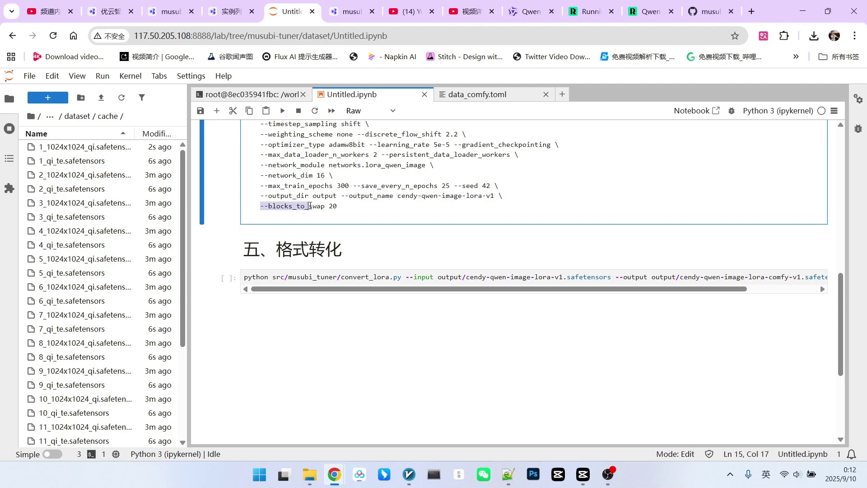
click(338, 205)
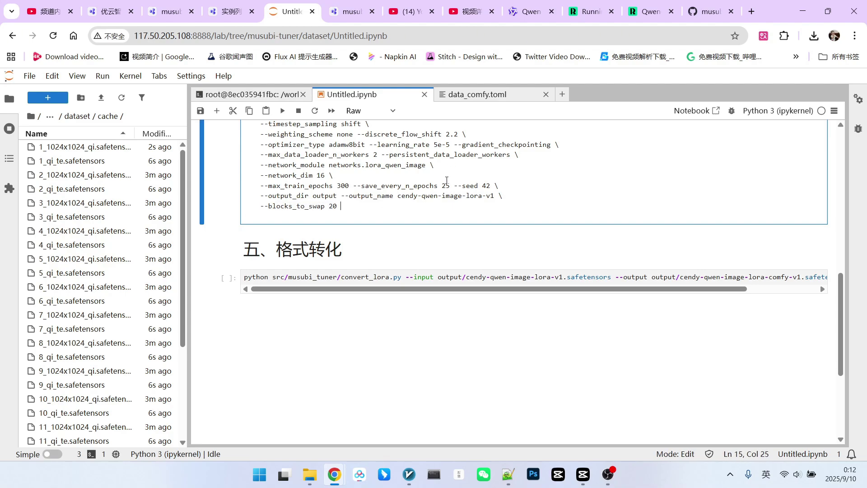
scroll(447, 180, up, 3)
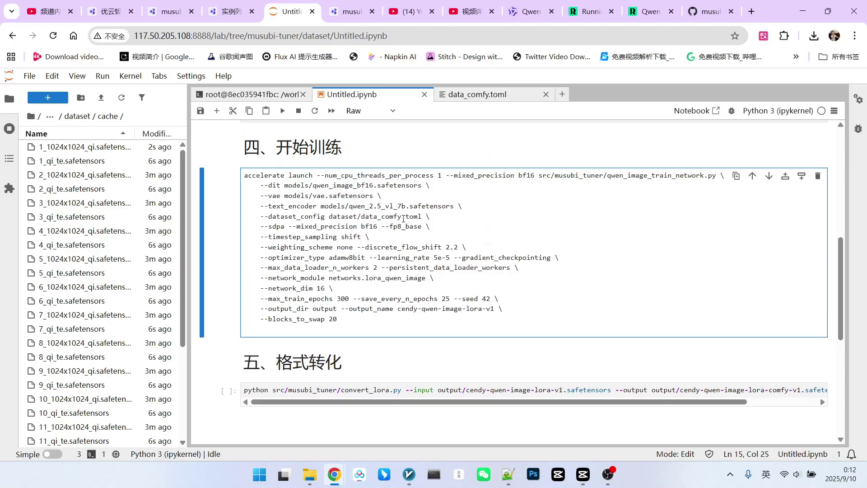
Step: Copy the whole accelerate training command, paste it into the root terminal and start the LoRA training
key(Down)
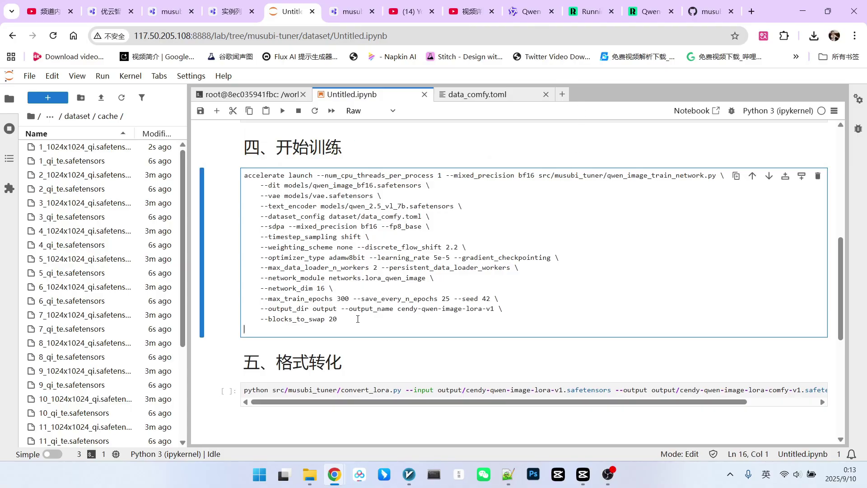
drag(344, 320, 238, 178)
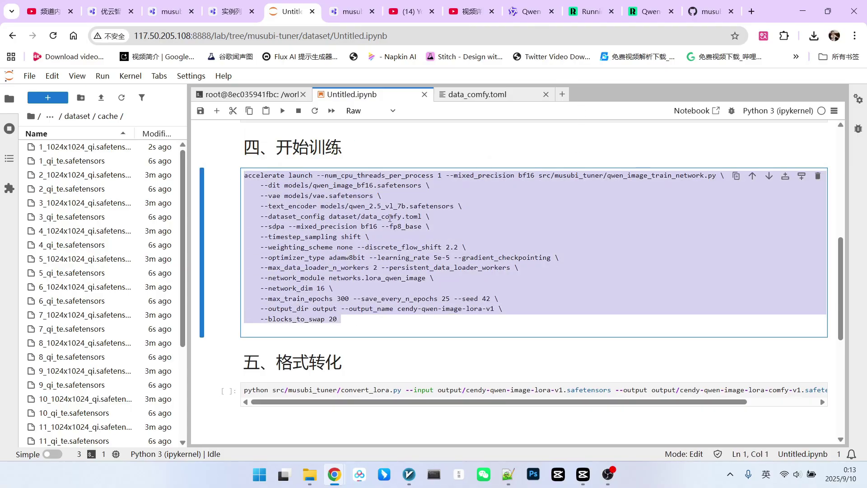
click(250, 94)
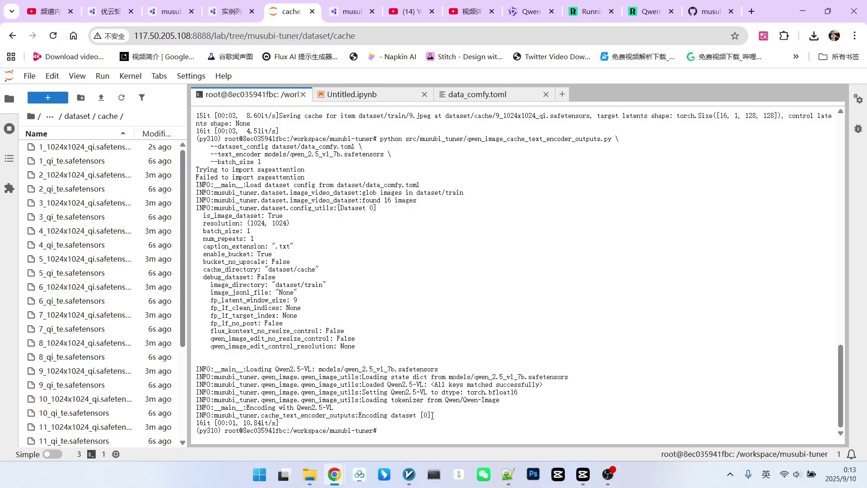
key(ctrl+v)
key(Return)
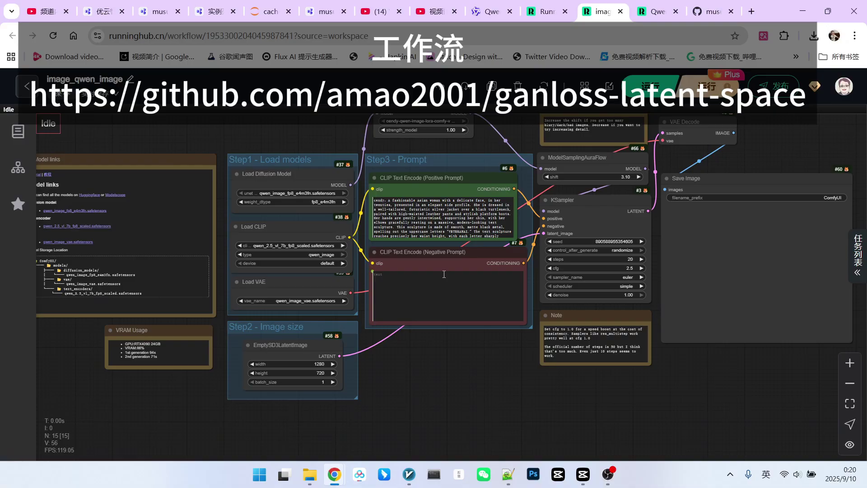
scroll(493, 359, up, 1)
scroll(494, 359, up, 1)
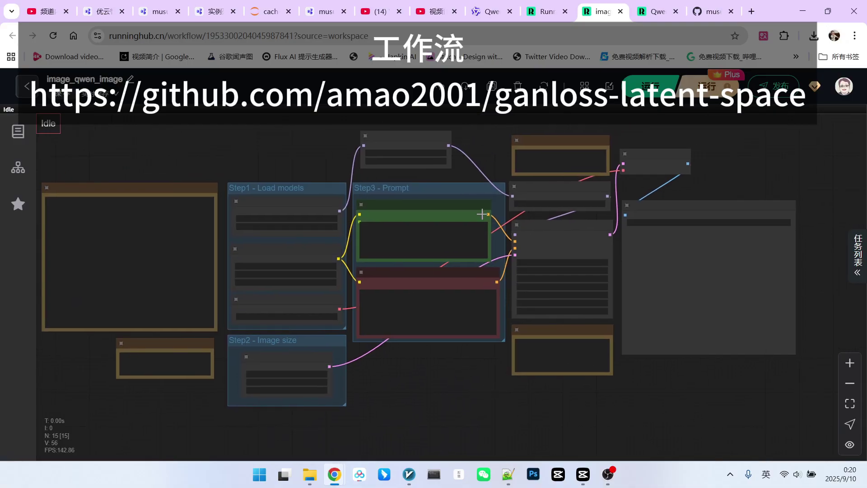
scroll(485, 142, up, 1)
scroll(485, 142, up, 1)
scroll(406, 170, up, 1)
scroll(359, 188, up, 1)
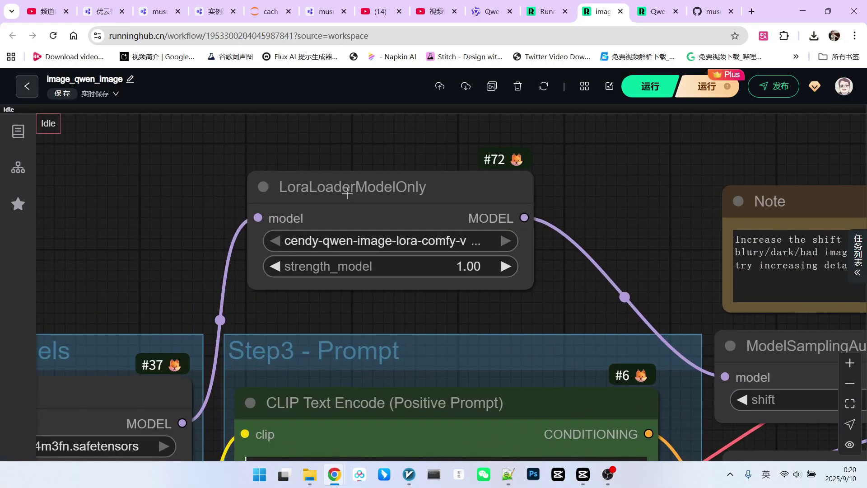
click(345, 188)
scroll(594, 220, down, 2)
scroll(602, 230, down, 1)
scroll(545, 146, down, 1)
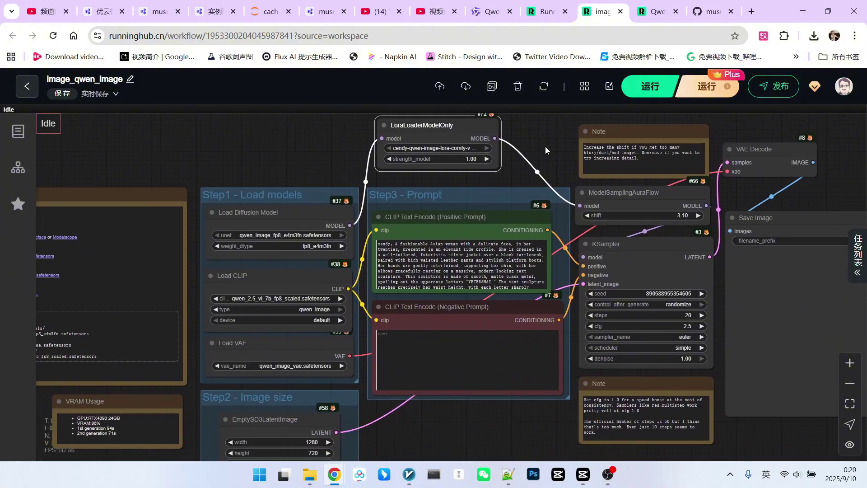
scroll(522, 406, up, 1)
scroll(505, 406, up, 1)
scroll(488, 269, up, 2)
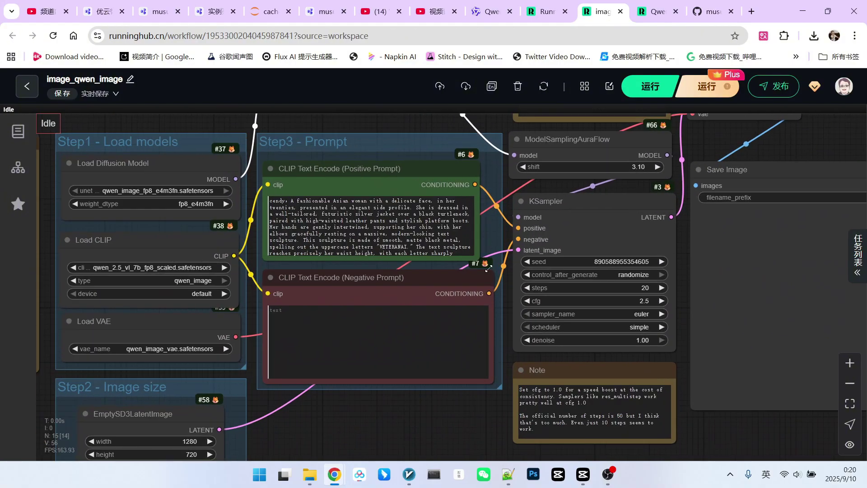
drag(288, 201, 446, 252)
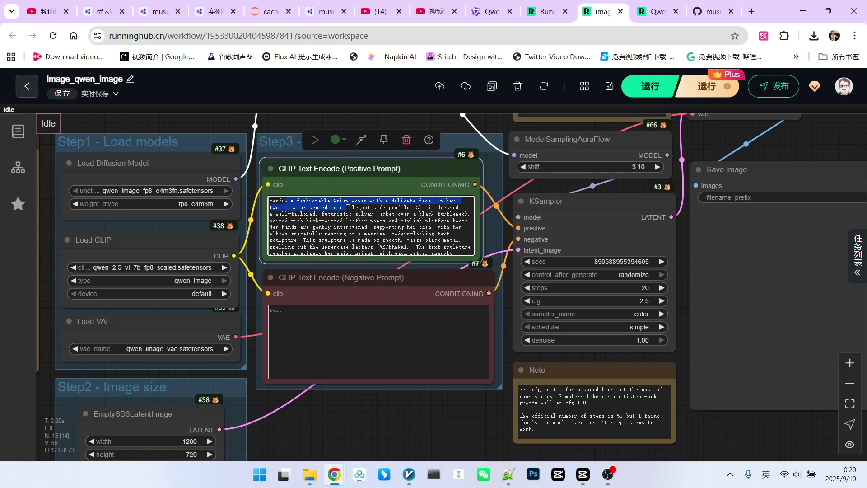
scroll(373, 237, up, 3)
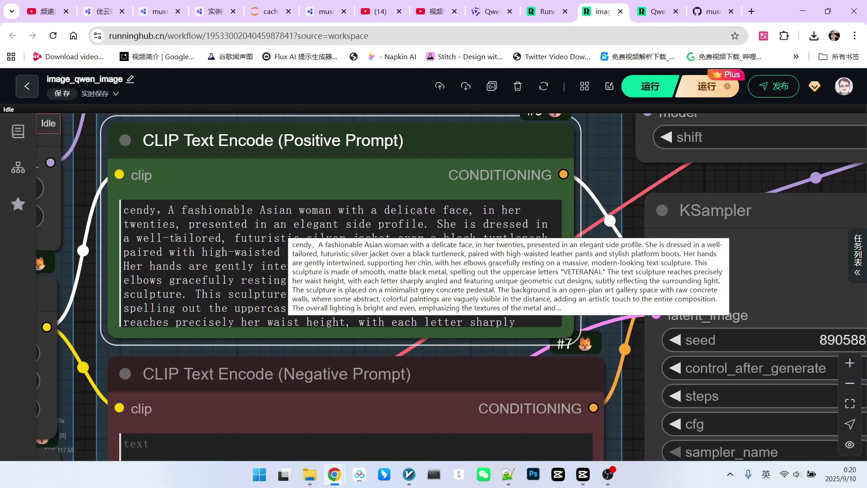
click(223, 253)
scroll(316, 251, down, 3)
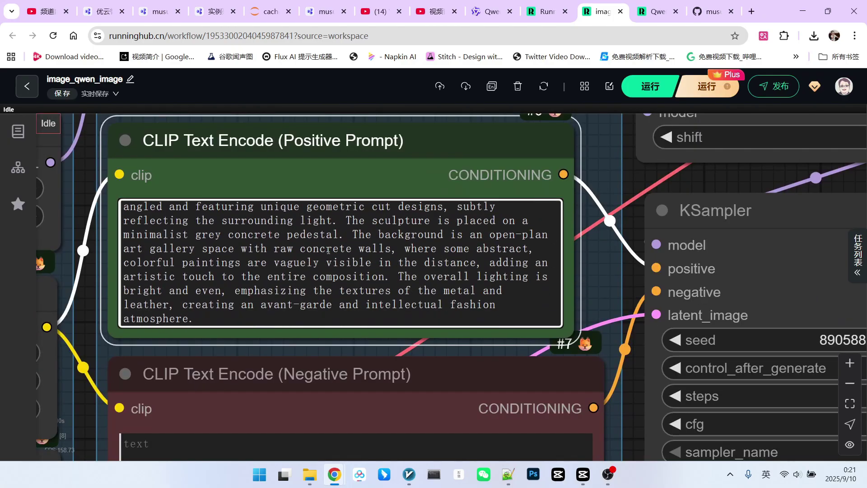
scroll(348, 261, up, 3)
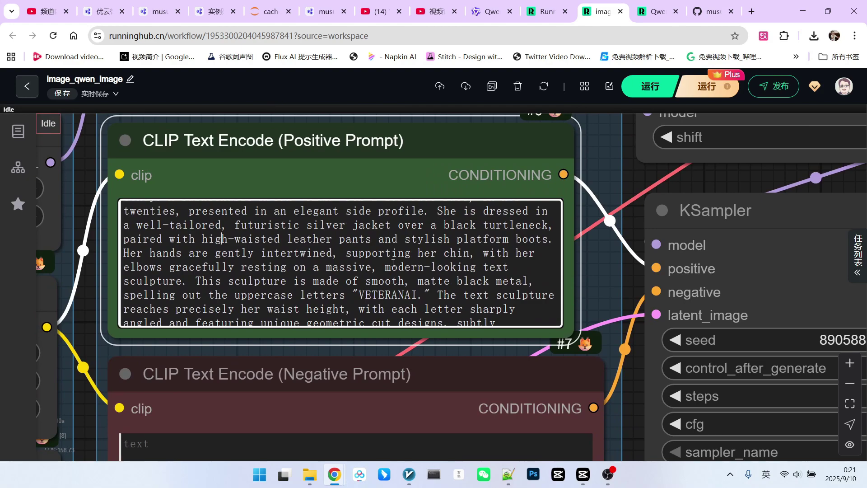
drag(360, 295, 419, 294)
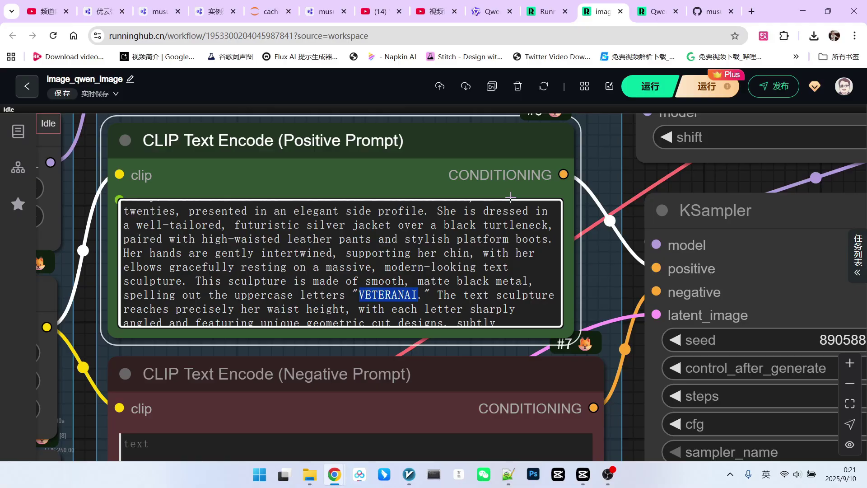
click(424, 294)
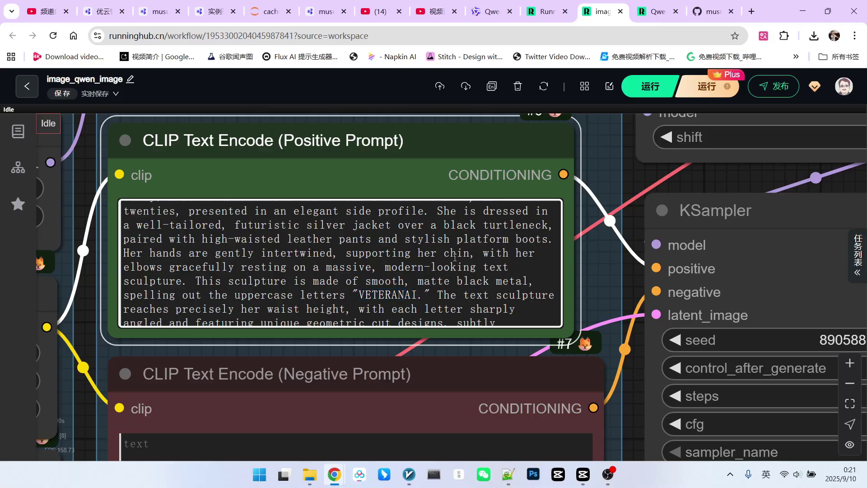
scroll(455, 258, down, 2)
scroll(454, 258, up, 2)
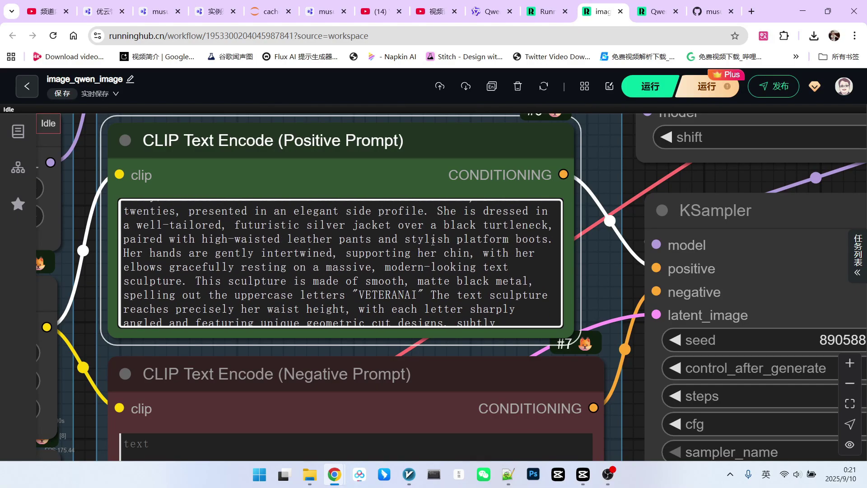
scroll(403, 371, down, 10)
Step: Queue the workflow generation, then flip through the next saved character images to the ballroom portrait
click(652, 92)
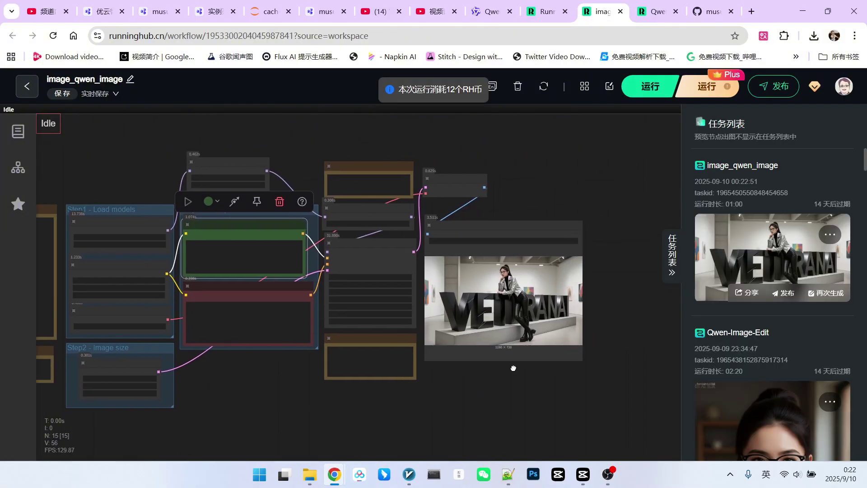
scroll(598, 277, up, 3)
scroll(597, 278, up, 3)
scroll(597, 276, up, 3)
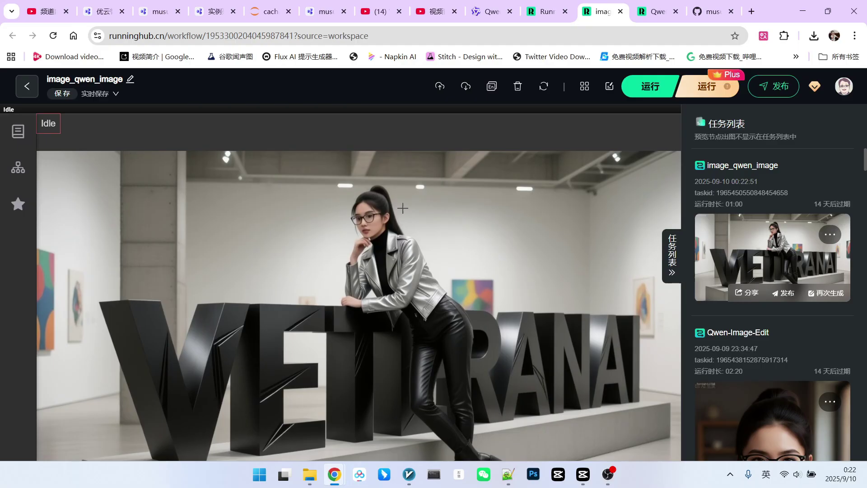
scroll(385, 257, down, 1)
scroll(378, 323, up, 1)
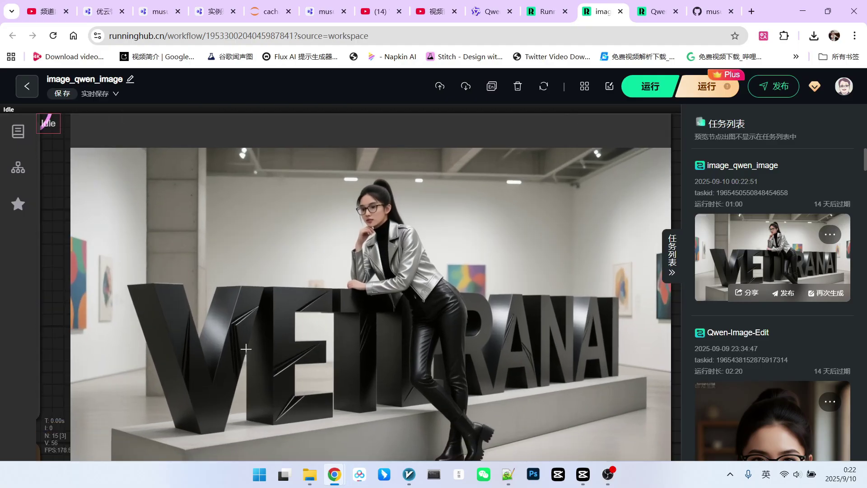
scroll(457, 344, down, 1)
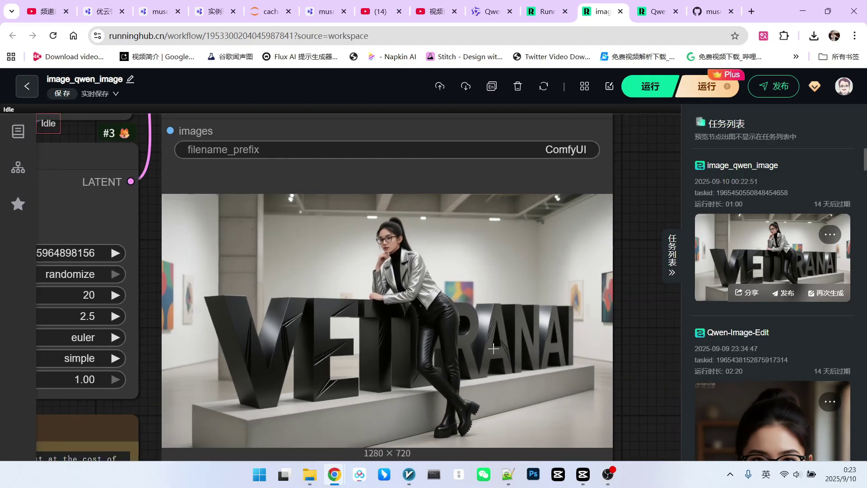
scroll(494, 348, down, 1)
scroll(502, 319, down, 1)
scroll(502, 319, down, 1)
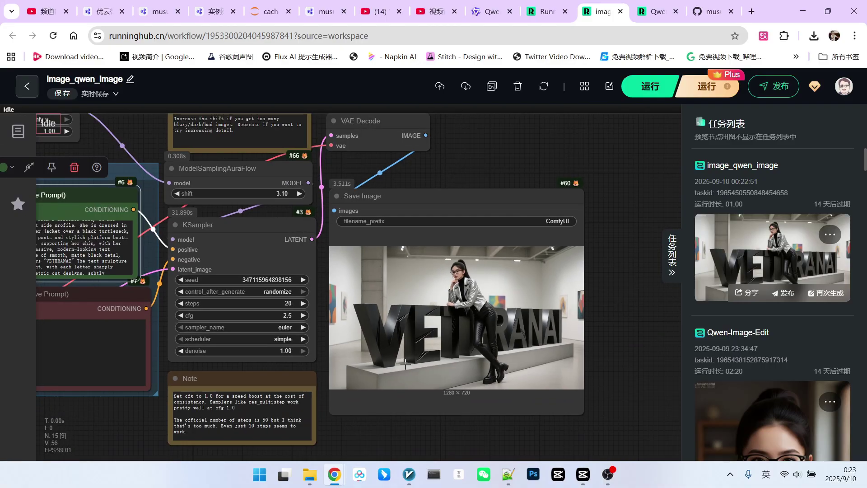
scroll(406, 366, down, 1)
scroll(370, 429, down, 1)
scroll(482, 412, down, 1)
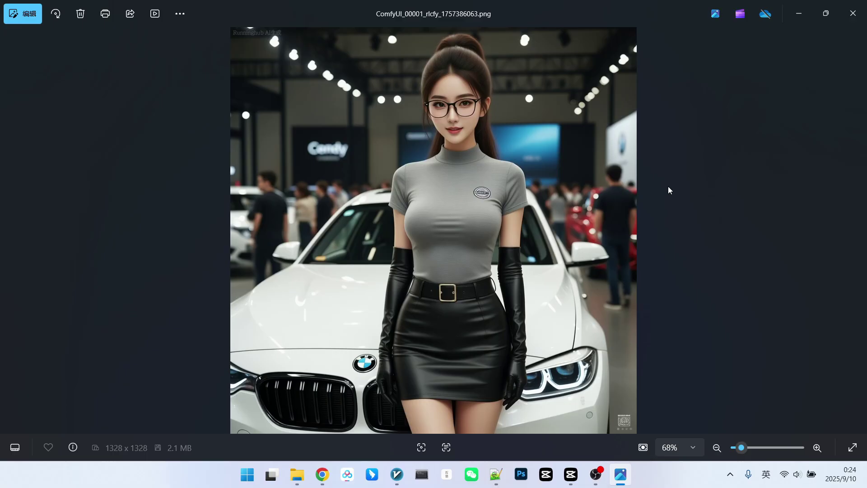
click(857, 230)
click(857, 231)
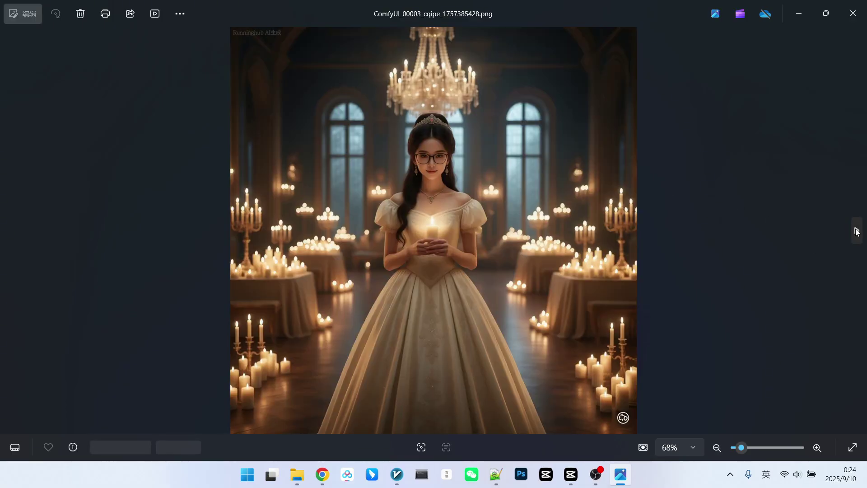
scroll(495, 221, down, 5)
scroll(500, 229, down, 5)
scroll(500, 229, down, 3)
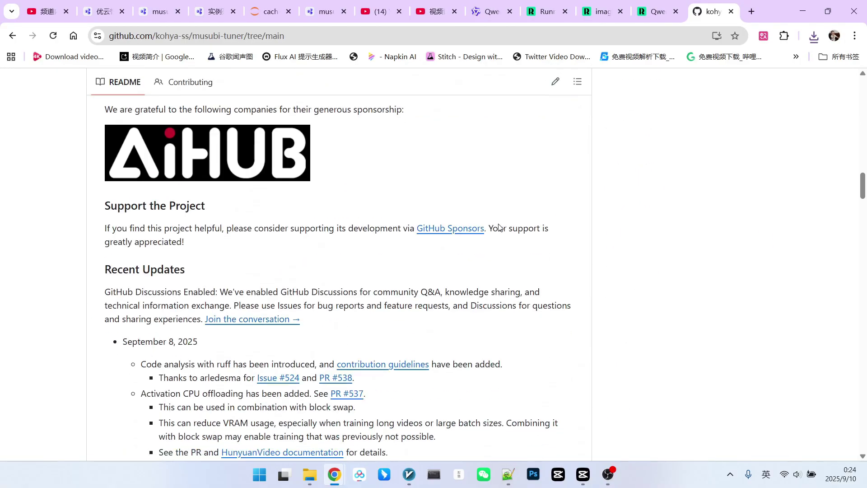
scroll(502, 226, down, 5)
scroll(507, 221, down, 3)
scroll(508, 219, down, 2)
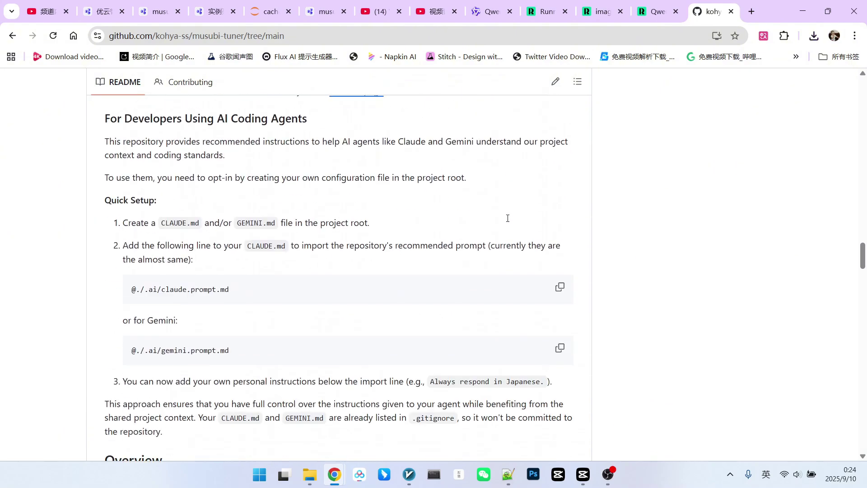
scroll(506, 219, down, 1)
scroll(507, 218, down, 3)
scroll(503, 227, down, 3)
scroll(502, 226, down, 2)
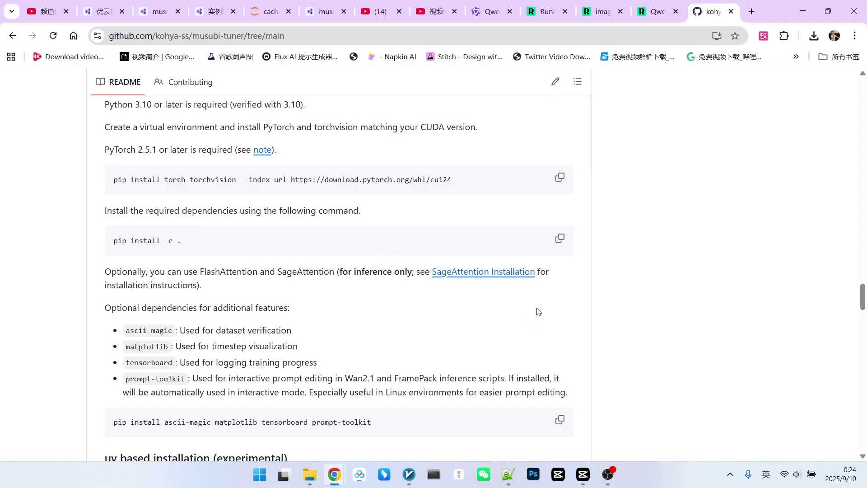
scroll(346, 180, up, 1)
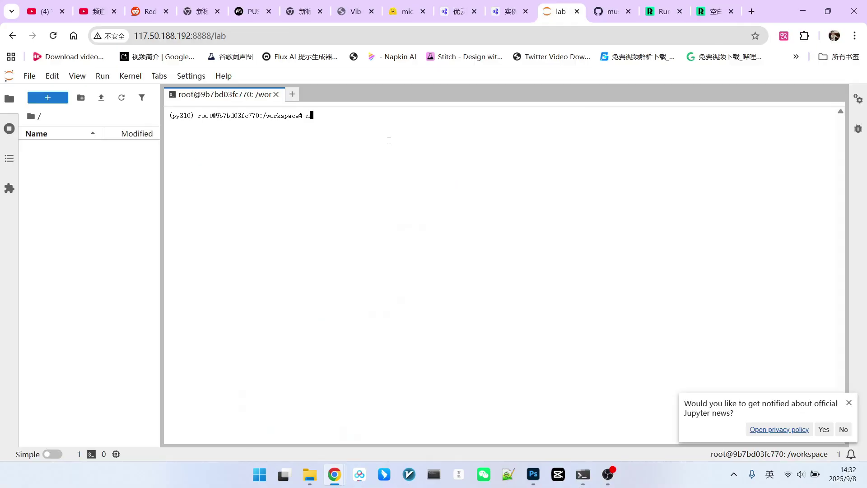
text(vcc )
text(-V)
Step: Verify CUDA 12.6, Python 3.10.16 and torch 2.6.0 with nvcc -V, python -V and pip list | grep torch
key(Return)
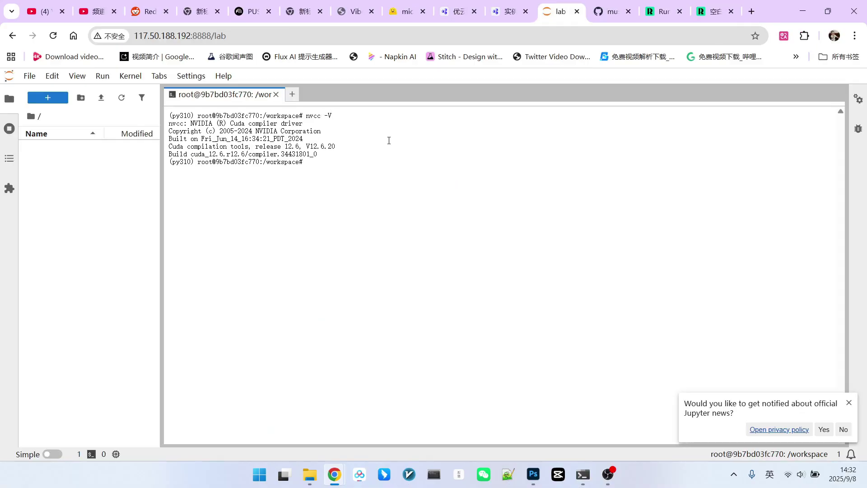
text(python -V)
key(Return)
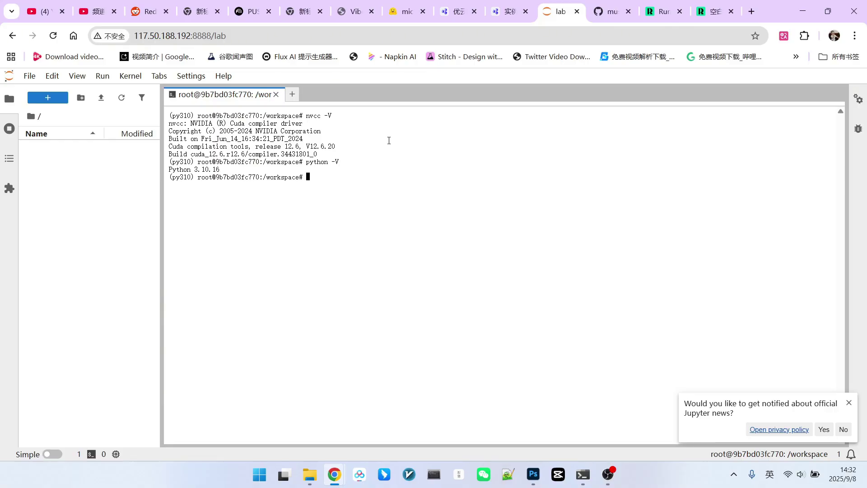
text(pip list | )
text(grep)
text( torch)
key(Return)
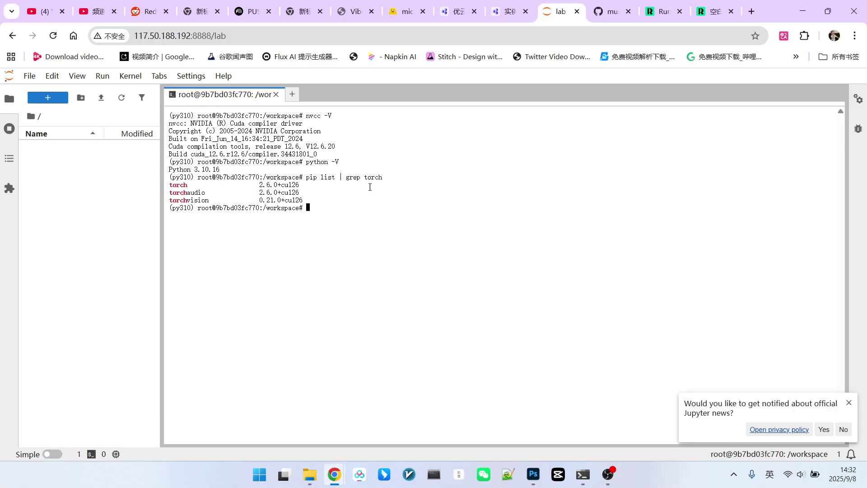
text(git clone)
Step: Clone the musubi-tuner repository, enter its folder and run pip install -e . to install it
text(https://github.com/kohya-ss/musubi-tuner)
key(Return)
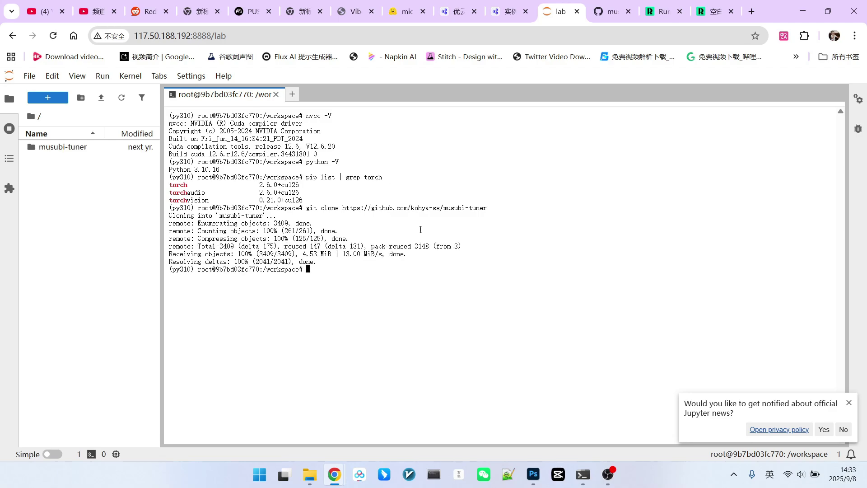
text(cd mu)
key(Tab)
key(Return)
text(pip install -e .)
key(Return)
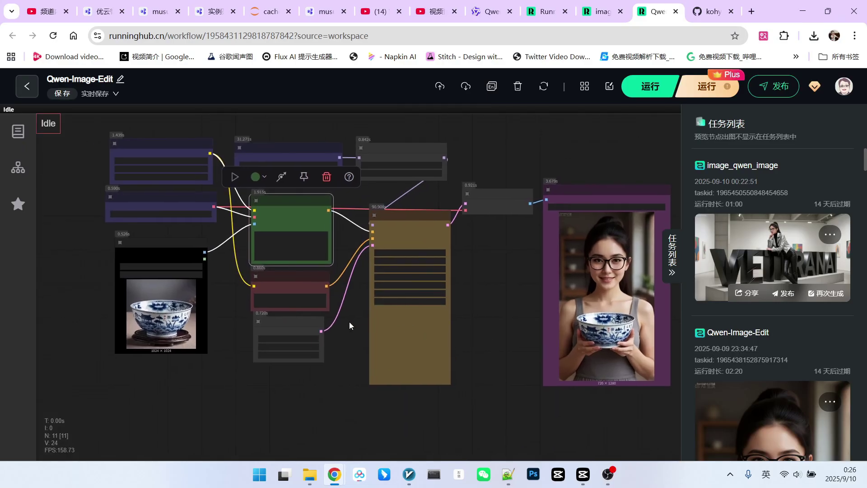
drag(510, 334, 476, 322)
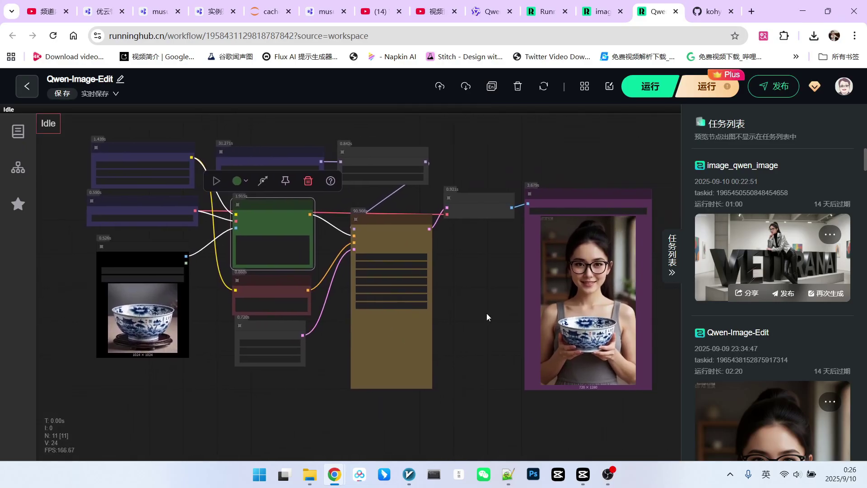
scroll(504, 294, up, 2)
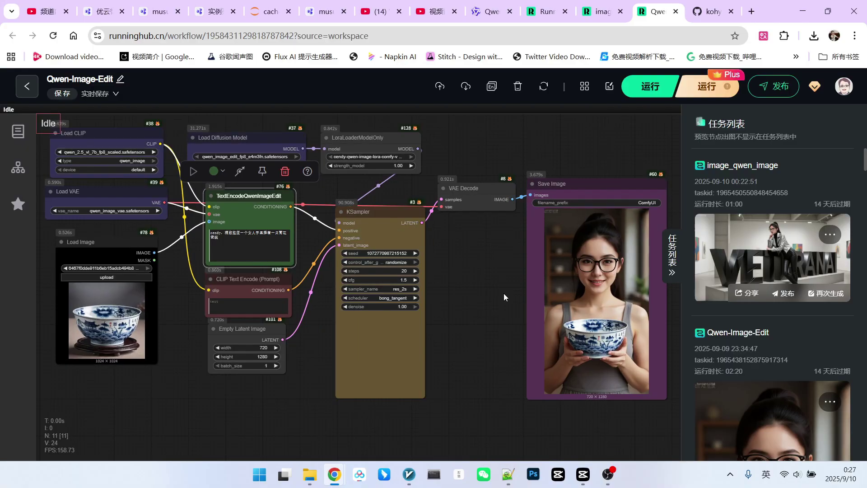
drag(504, 294, 530, 293)
scroll(527, 267, down, 1)
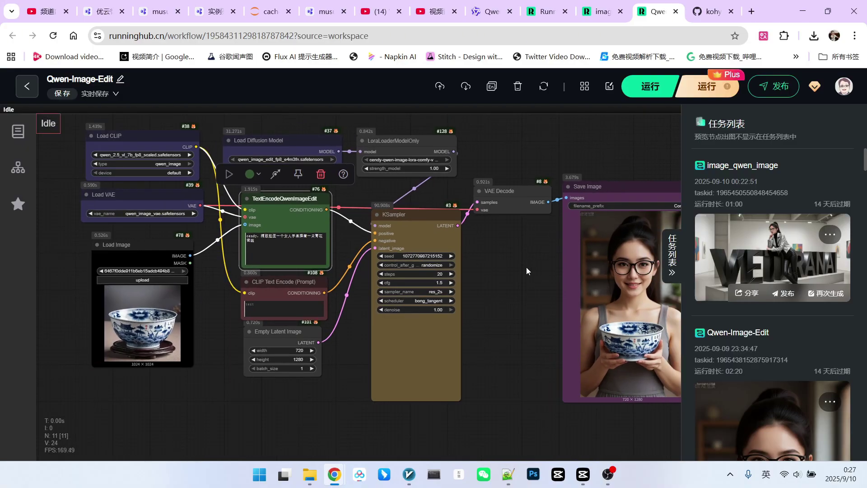
scroll(398, 290, up, 2)
scroll(398, 290, down, 1)
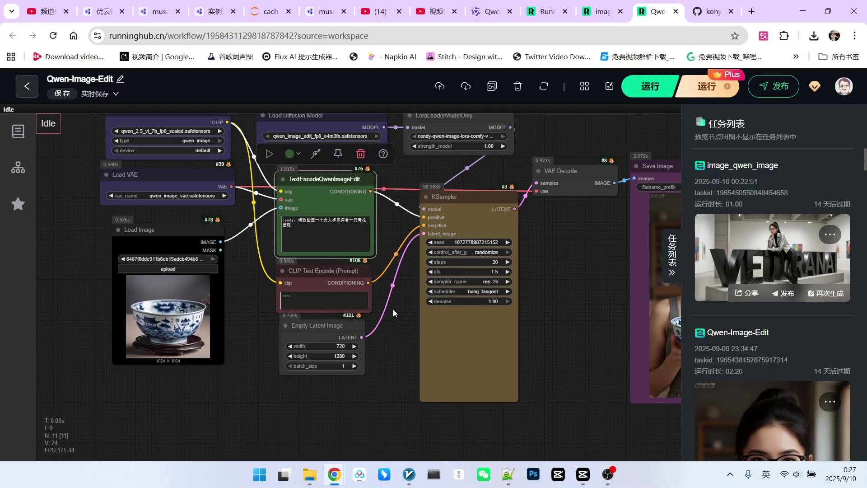
drag(394, 310, 132, 346)
scroll(618, 359, up, 2)
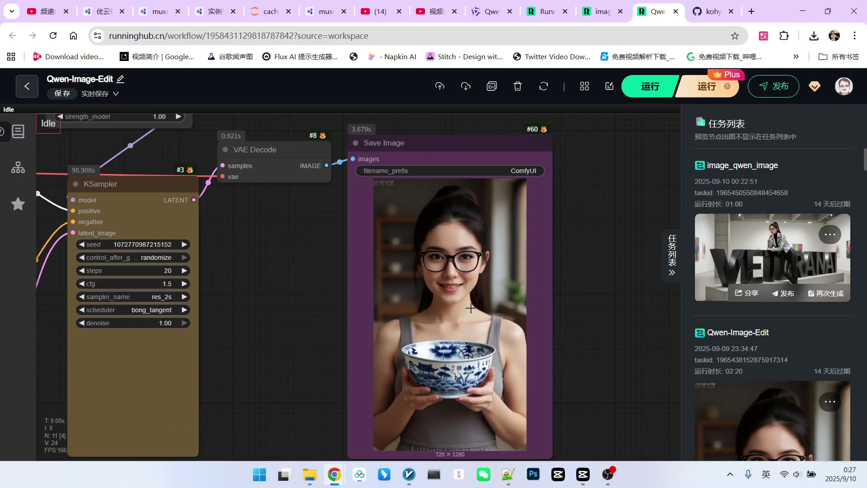
scroll(434, 313, down, 3)
scroll(314, 350, down, 1)
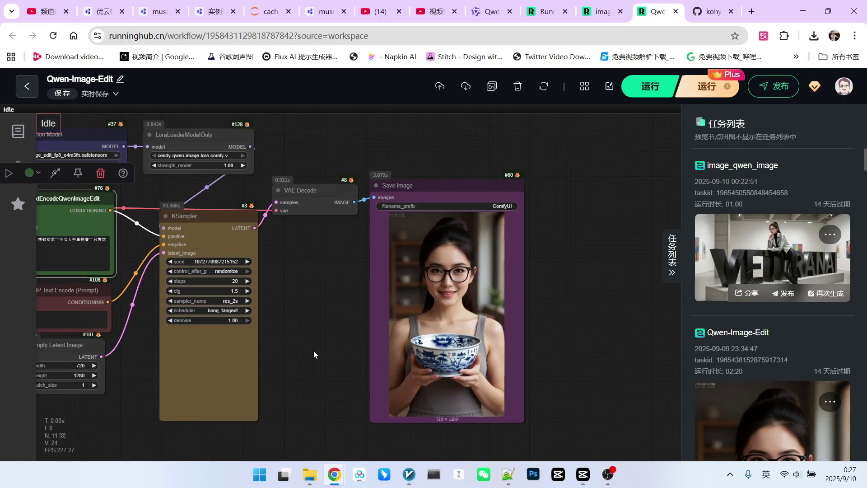
scroll(546, 368, up, 2)
scroll(545, 352, down, 2)
scroll(506, 325, up, 1)
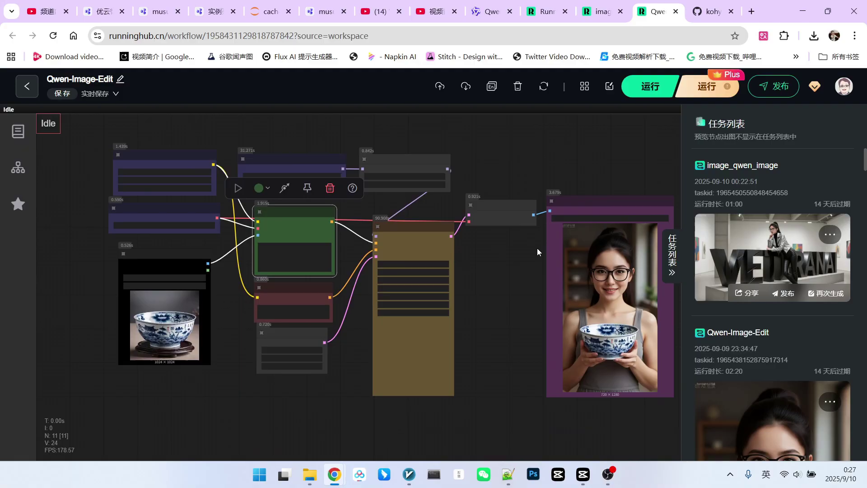
click(504, 303)
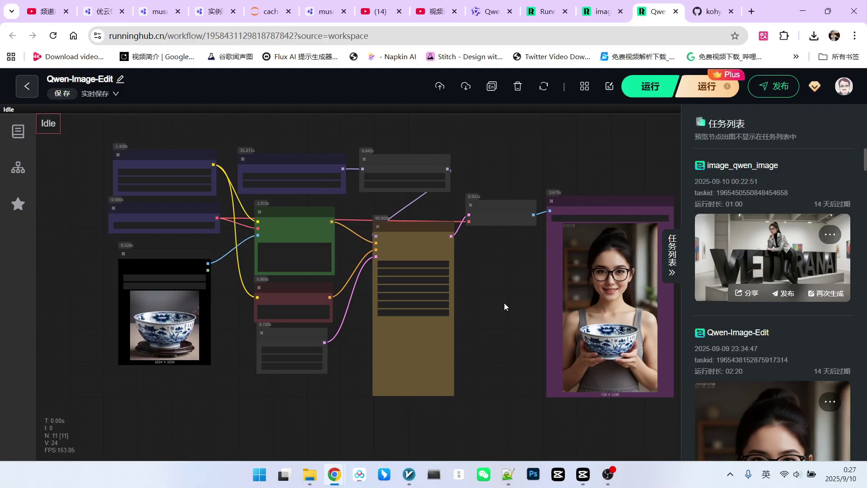